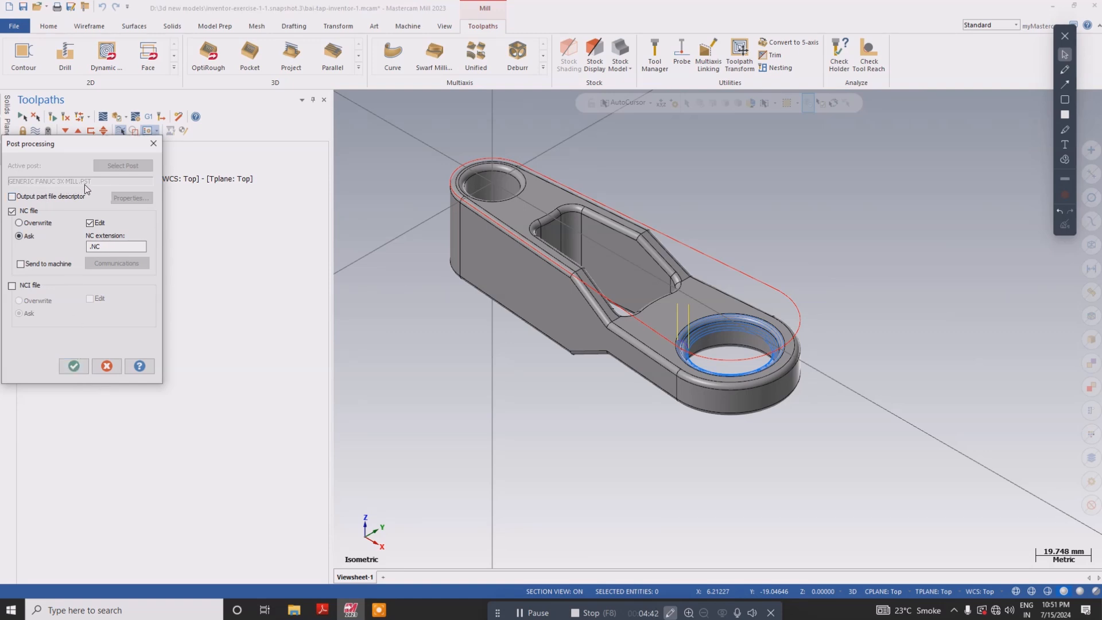
pyautogui.click(1065, 99)
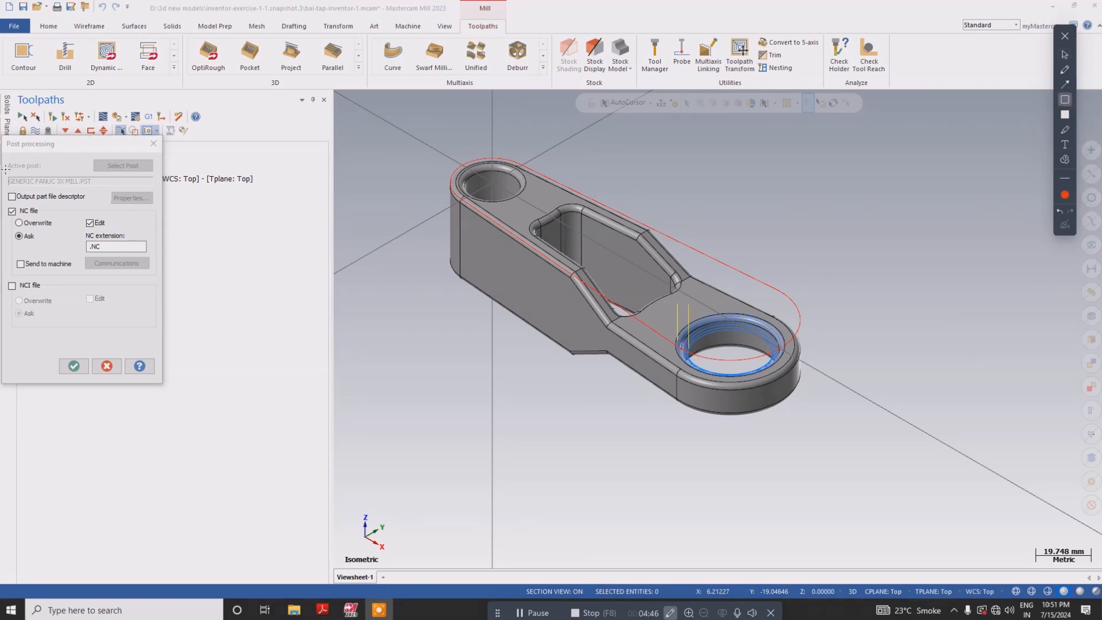
pyautogui.moveTo(6, 149)
pyautogui.mouseDown()
pyautogui.moveTo(13, 212)
pyautogui.moveTo(189, 205)
pyautogui.mouseUp()
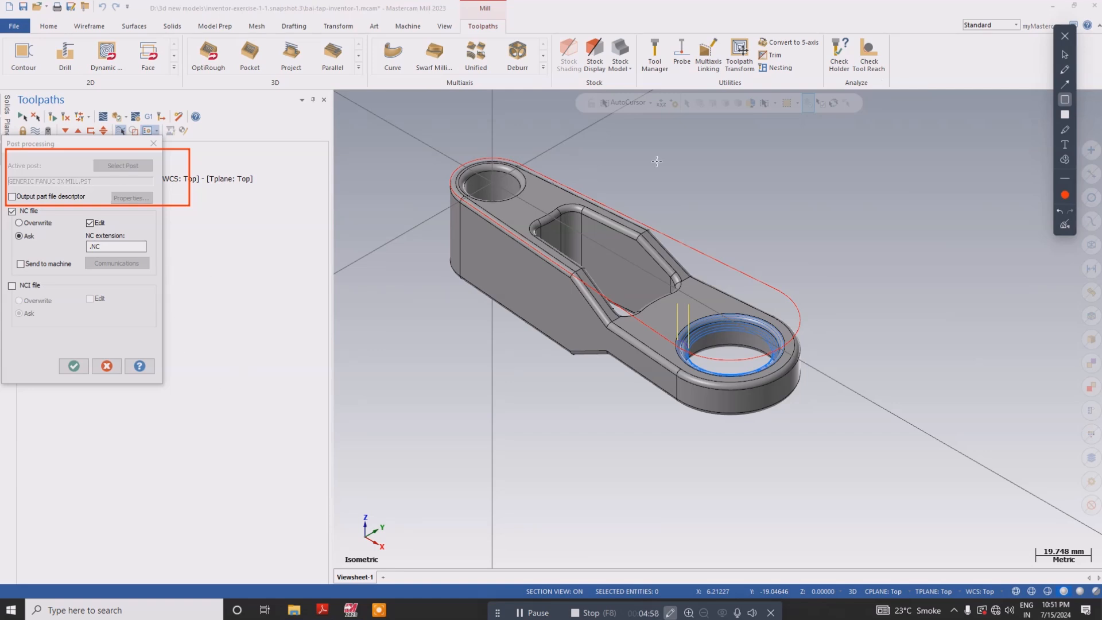
pyautogui.click(1065, 225)
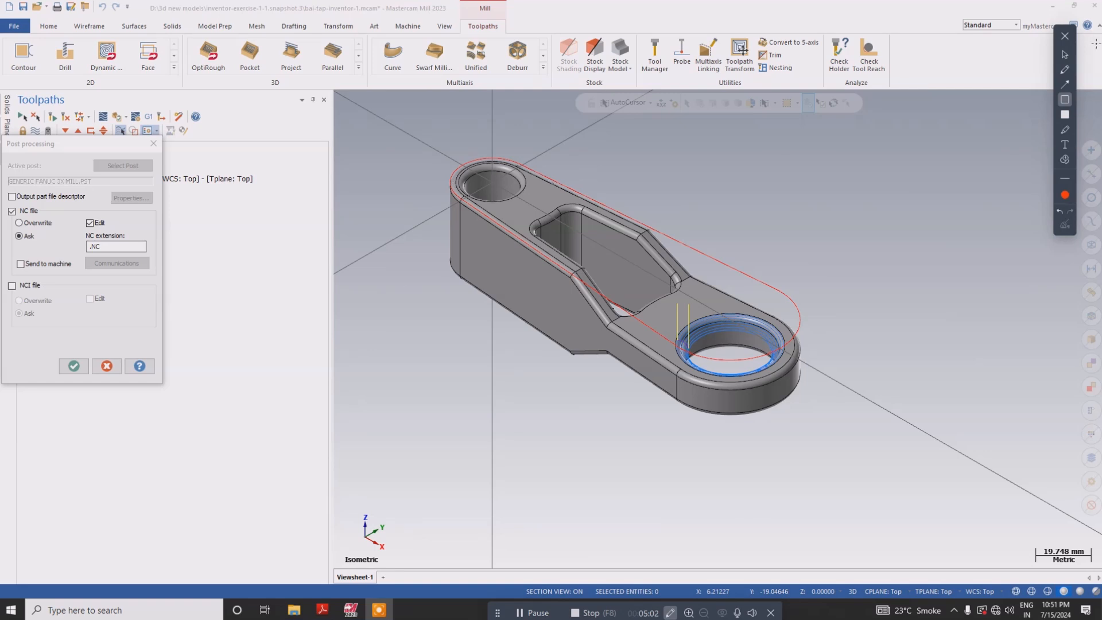
pyautogui.click(1065, 55)
# - Accept the post processing settings, but cancel saving the NC file
pyautogui.click(74, 365)
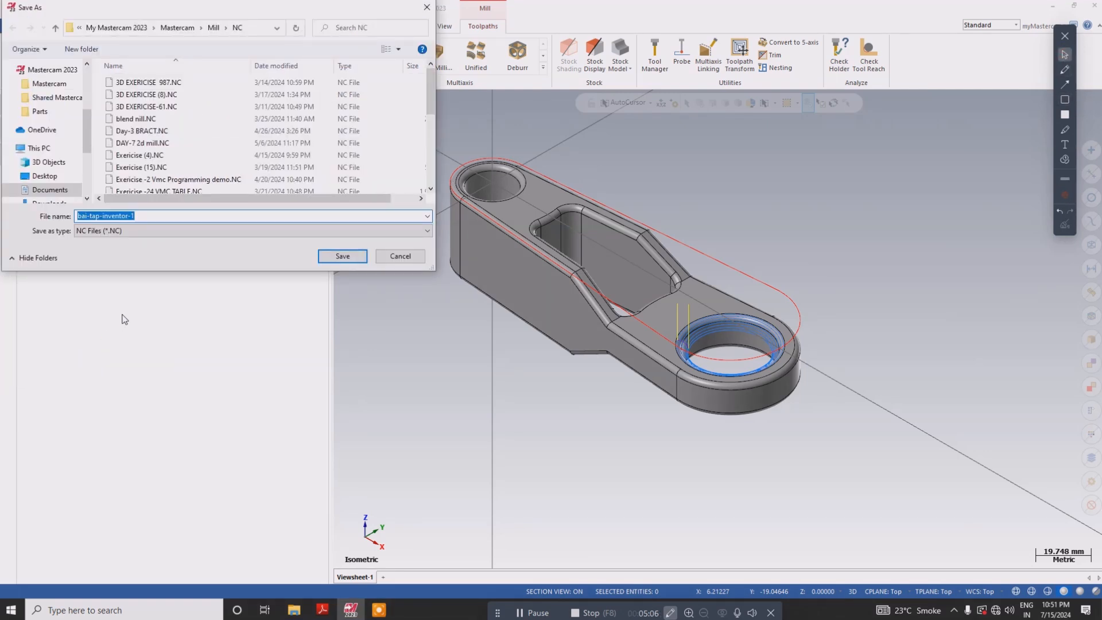
pyautogui.click(403, 256)
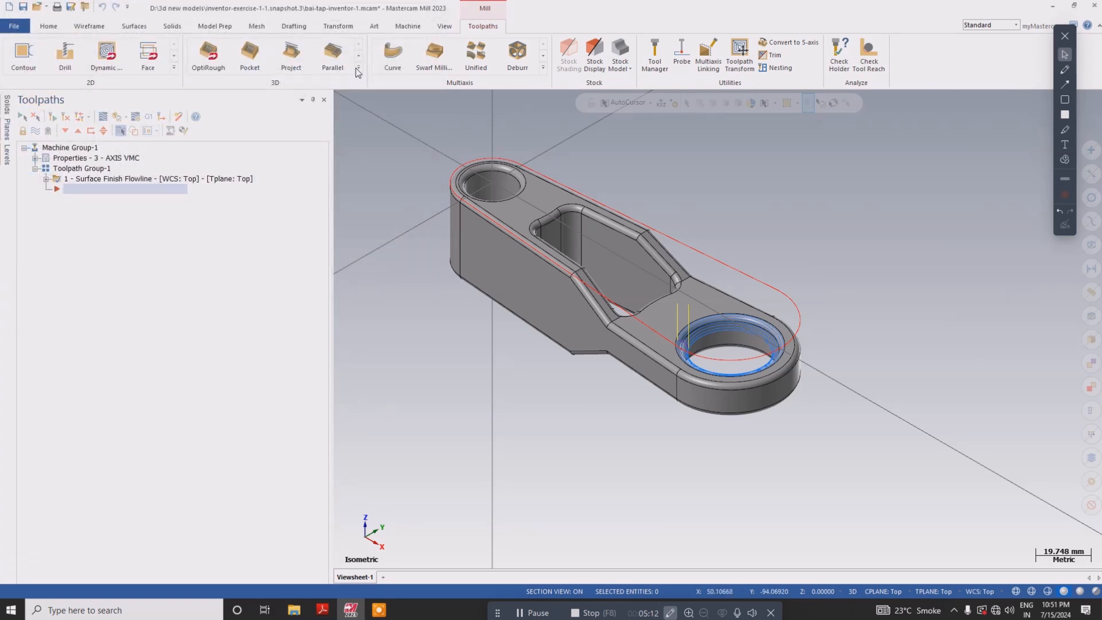
# - Add a second machine group that uses the default mill machine
pyautogui.click(409, 27)
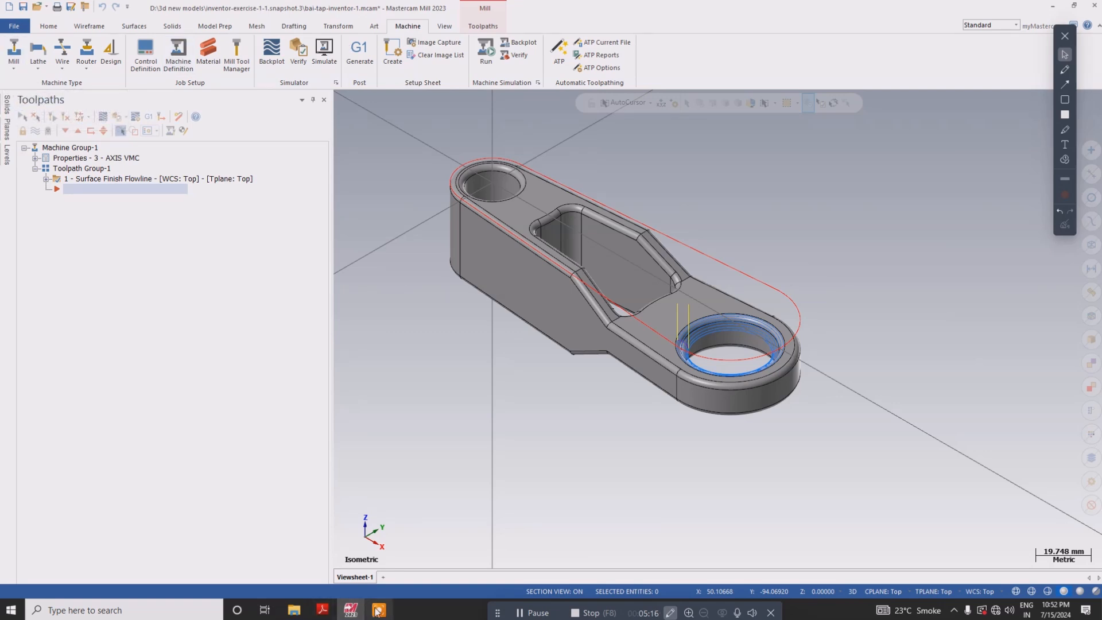
pyautogui.click(8, 68)
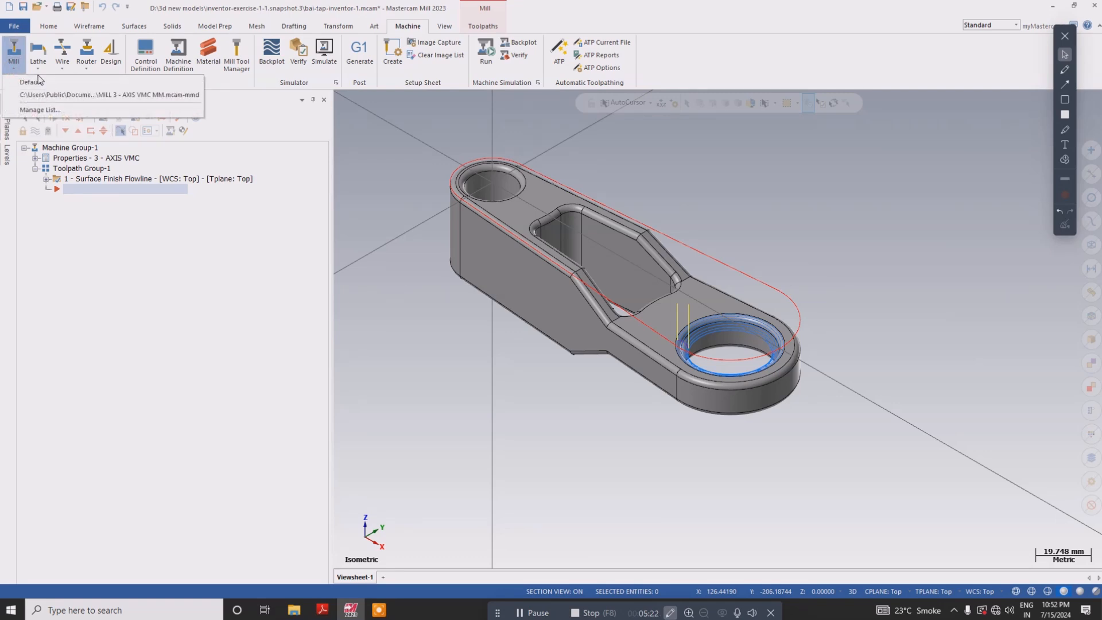
pyautogui.click(43, 85)
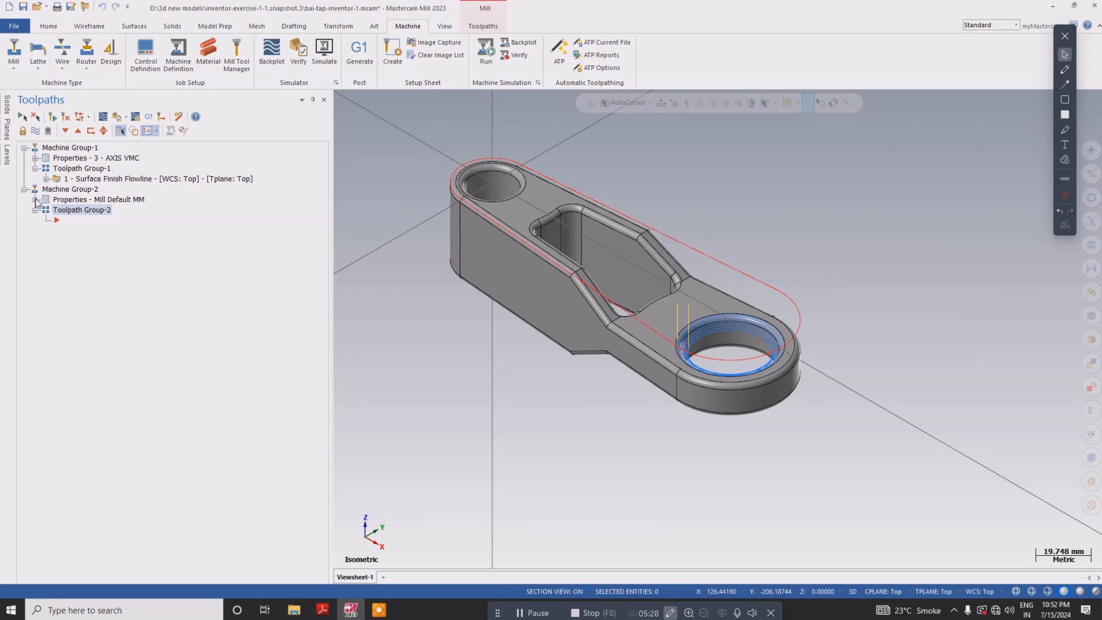
# - Open the Files settings of the Mill Default MM machine group and examine the machines available for simulation
pyautogui.click(35, 199)
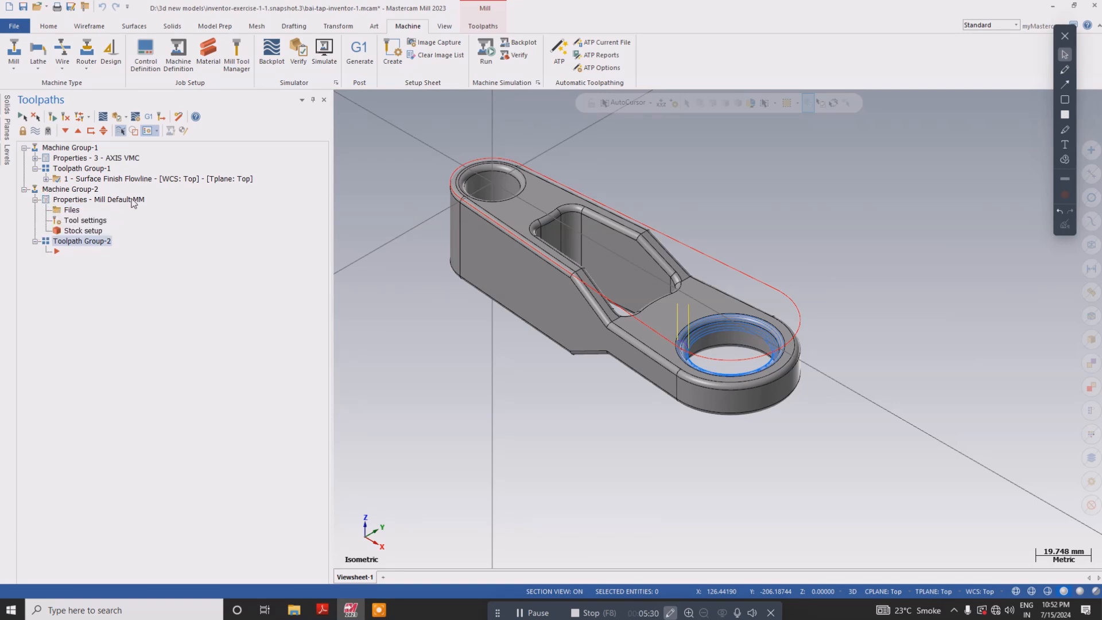
pyautogui.click(70, 210)
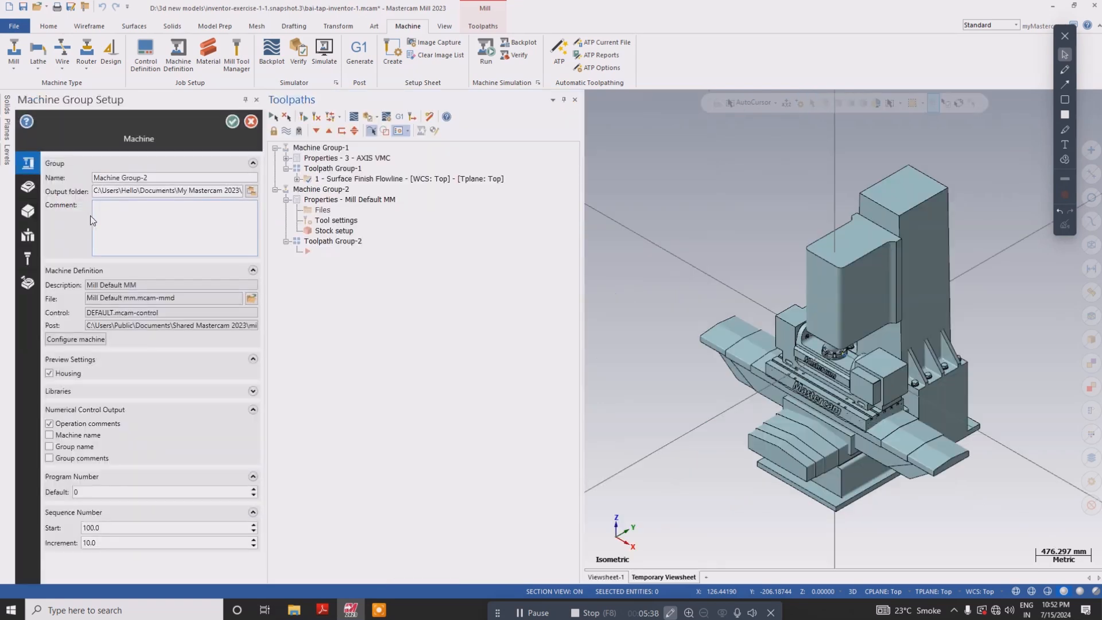
pyautogui.click(28, 282)
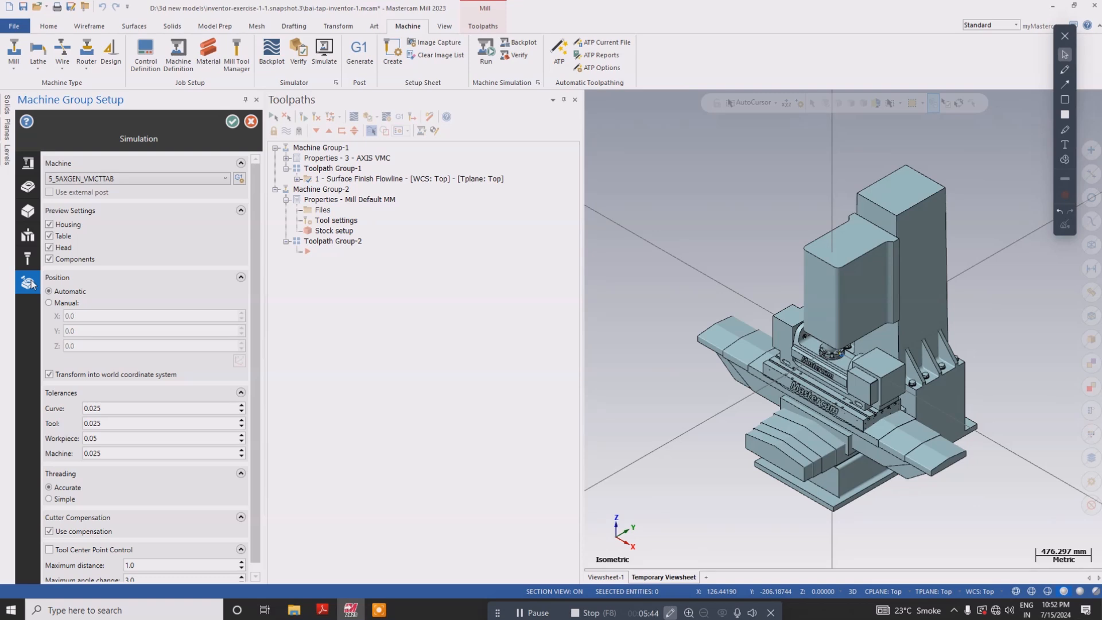
pyautogui.click(223, 179)
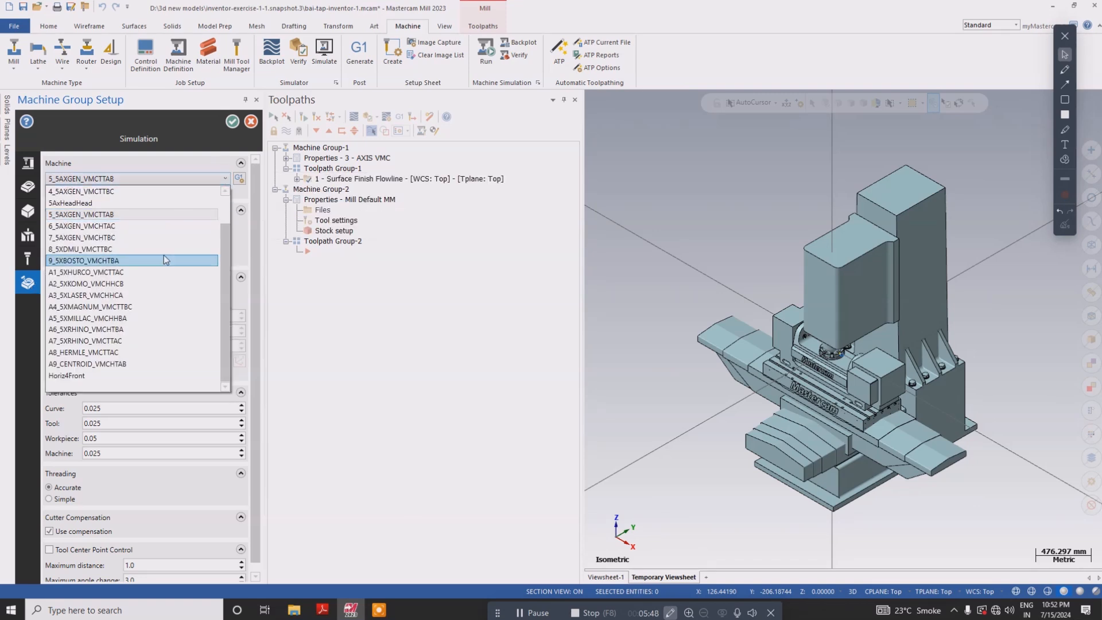
pyautogui.click(174, 136)
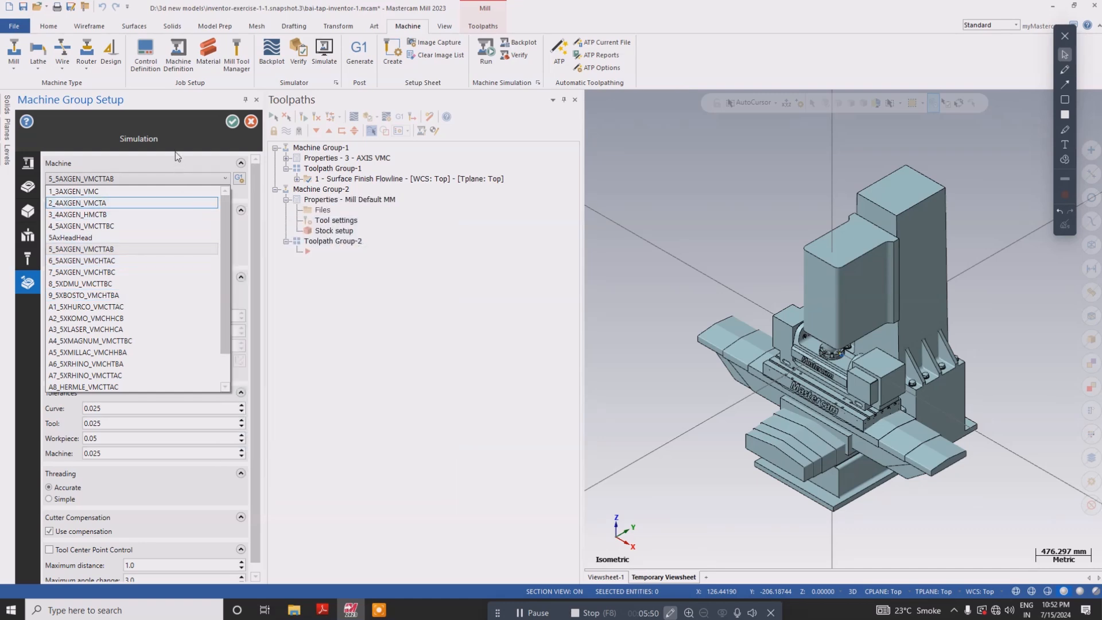
# - Look through the machine group's tool, workholding, stock and master model settings, ending at its machine definition
pyautogui.click(26, 258)
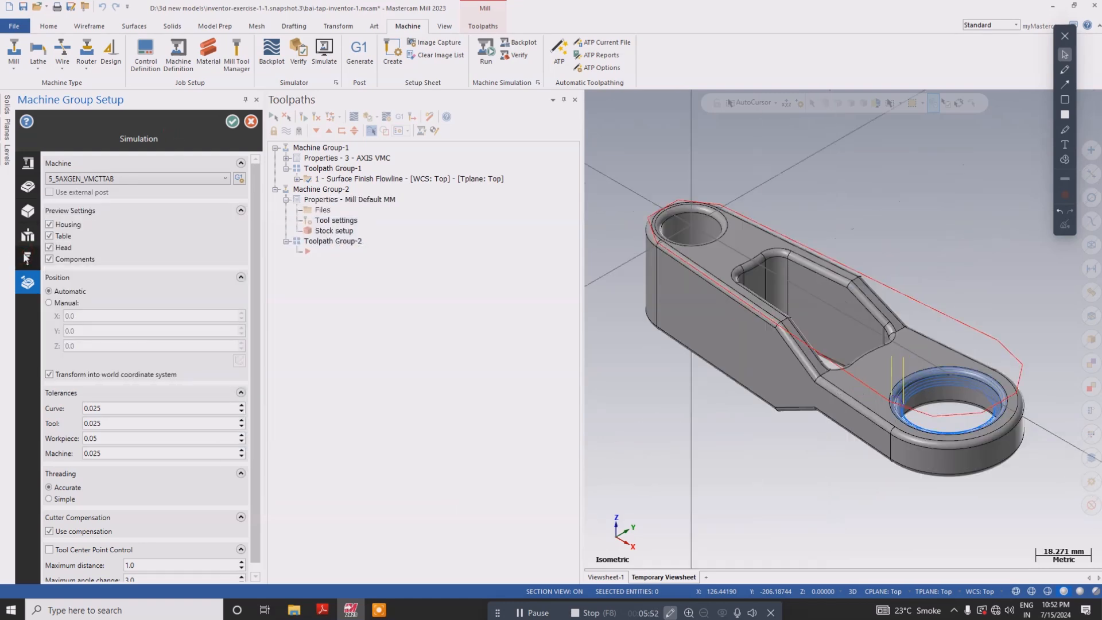
pyautogui.click(26, 237)
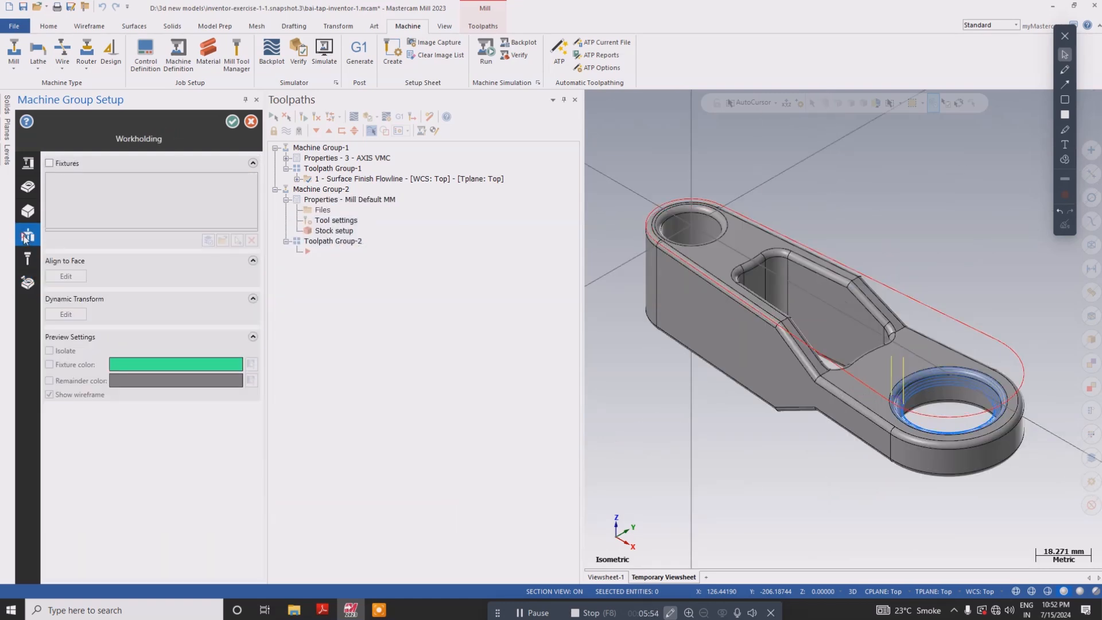
pyautogui.click(31, 211)
pyautogui.click(32, 185)
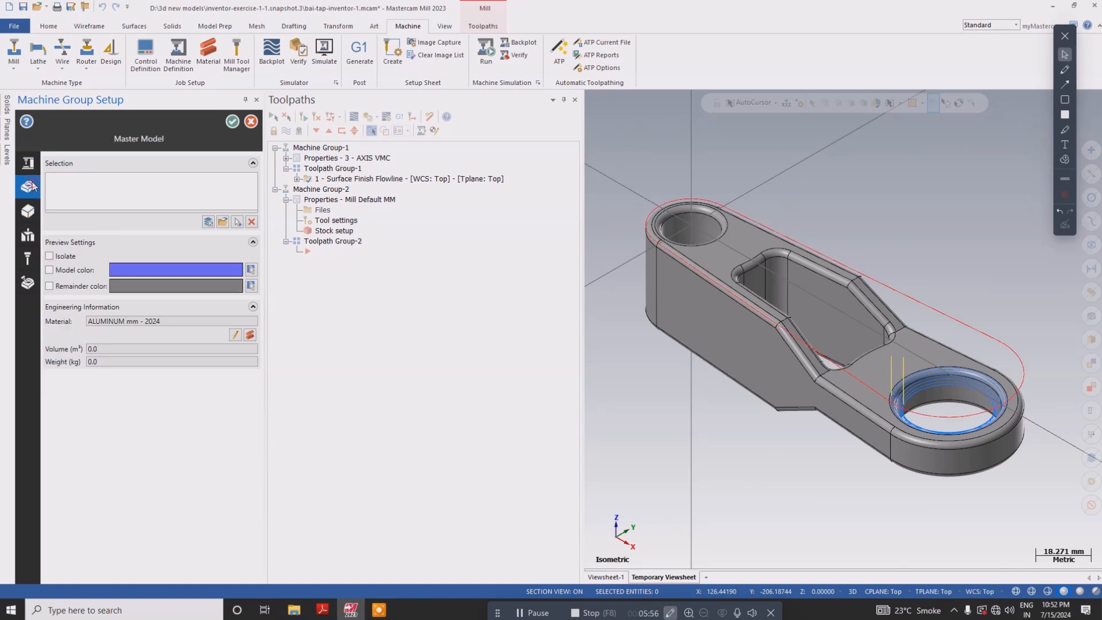
pyautogui.click(31, 163)
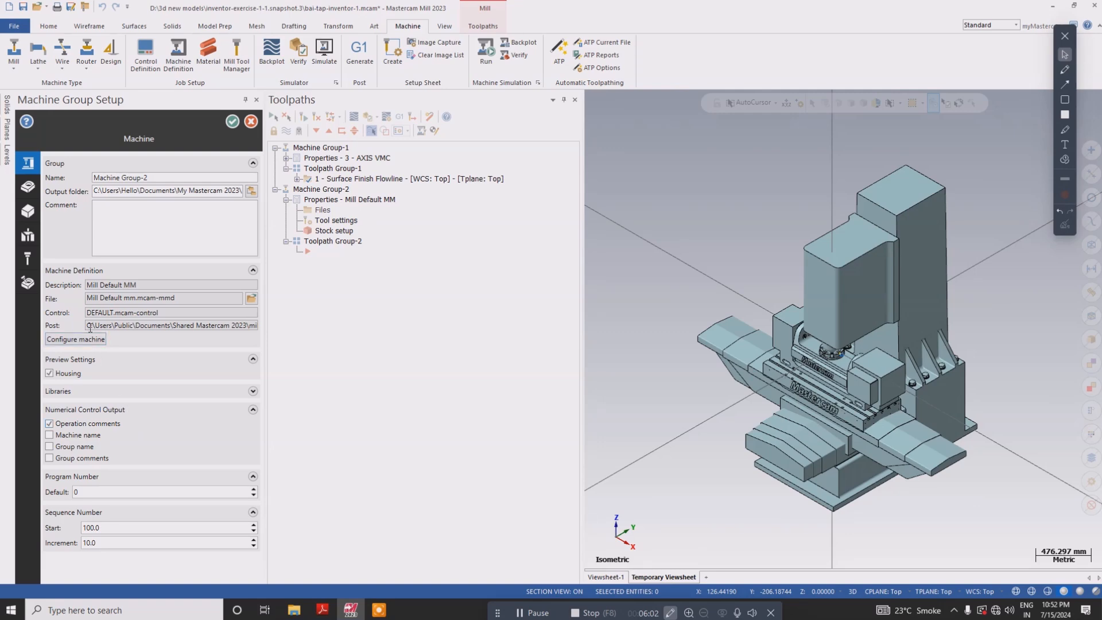
# - Examine the mill machine definition files available for Machine Group-2, and leave the file selection and machine group setup without changes
pyautogui.click(251, 299)
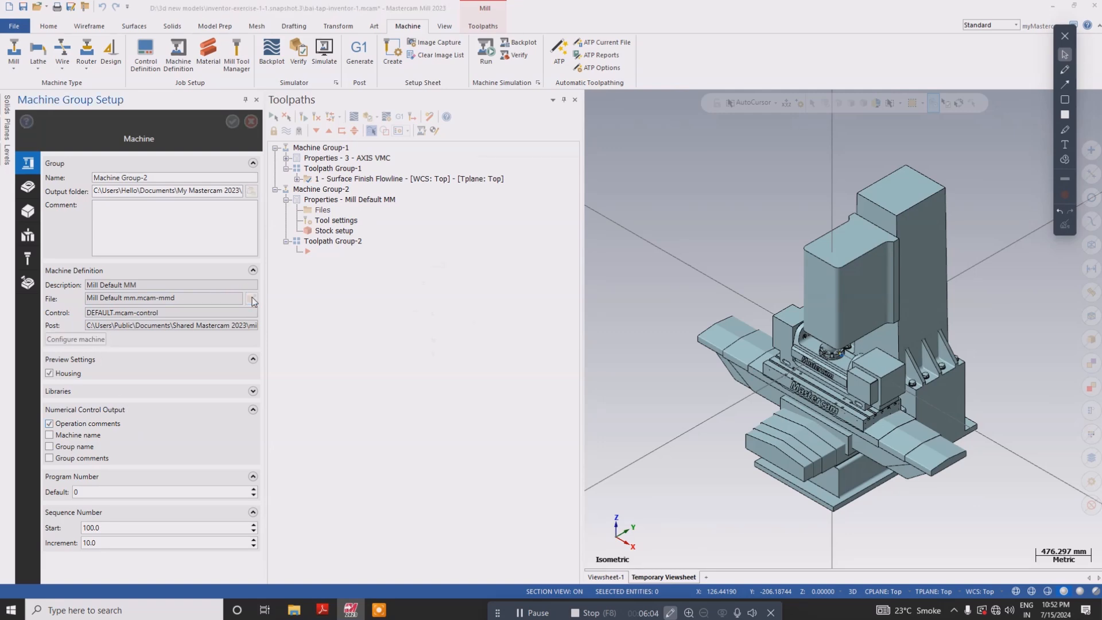
pyautogui.moveTo(604, 161); pyautogui.dragTo(539, 93)
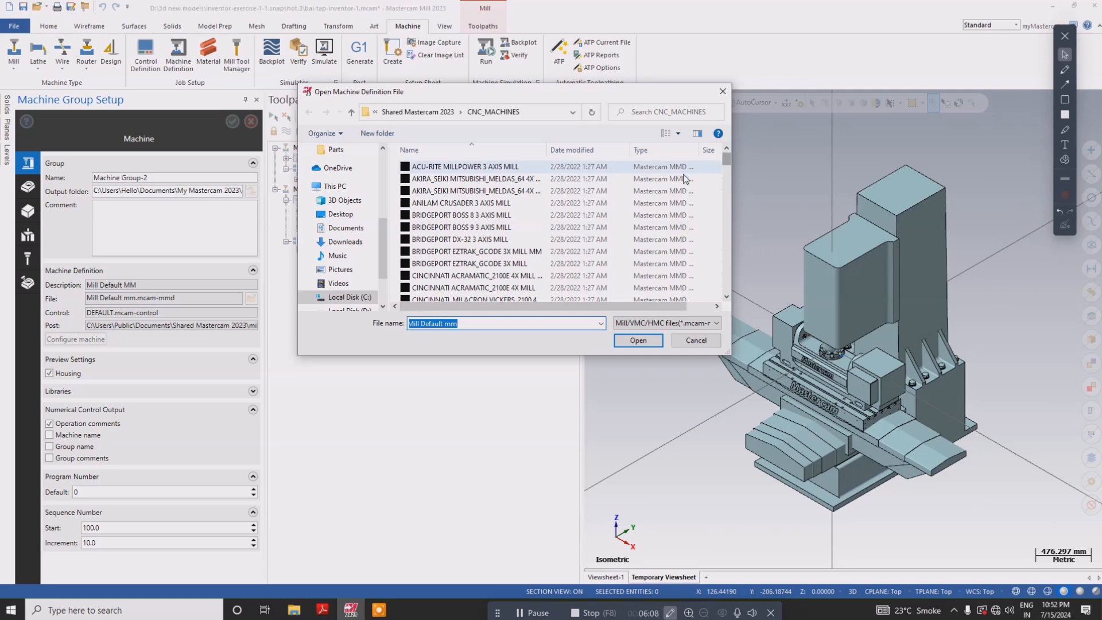
pyautogui.scroll(-2, 494, 217)
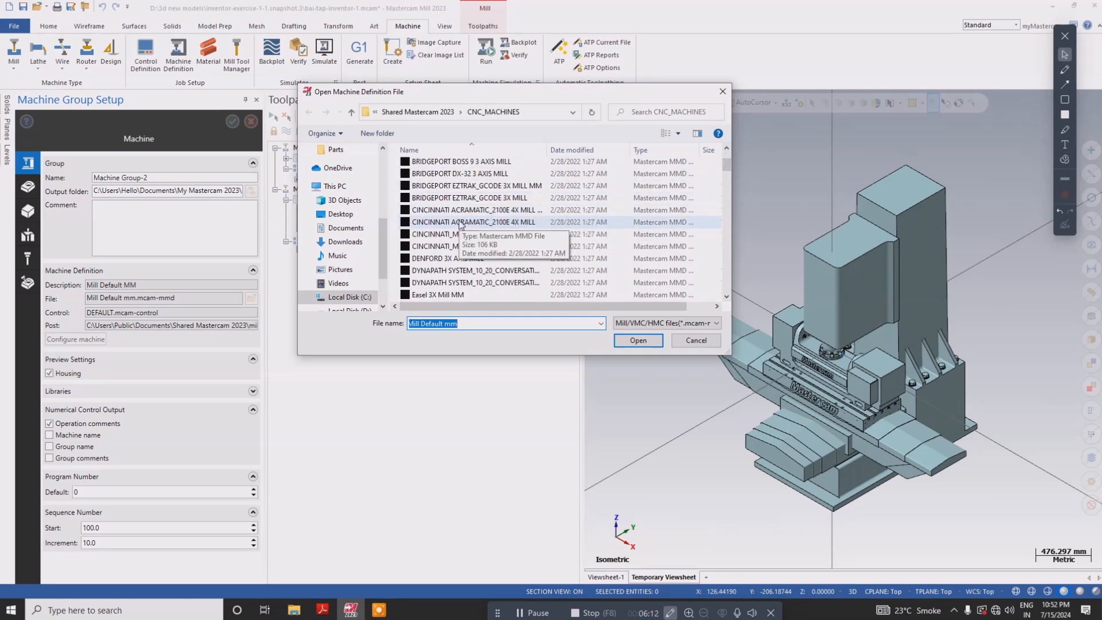
pyautogui.scroll(-1, 439, 234)
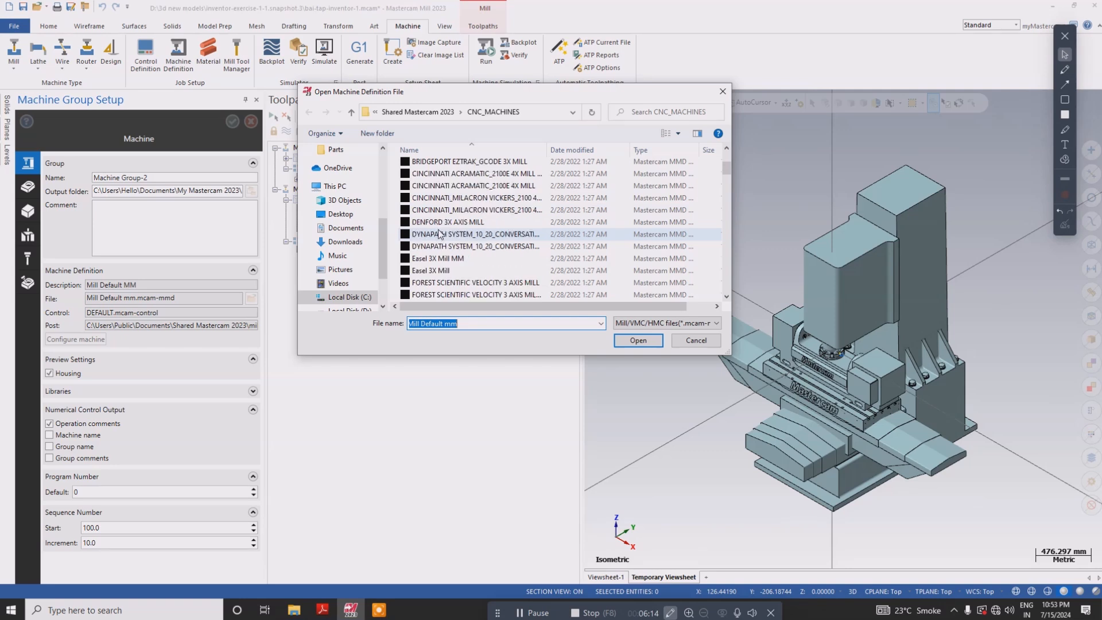
pyautogui.scroll(-1, 471, 250)
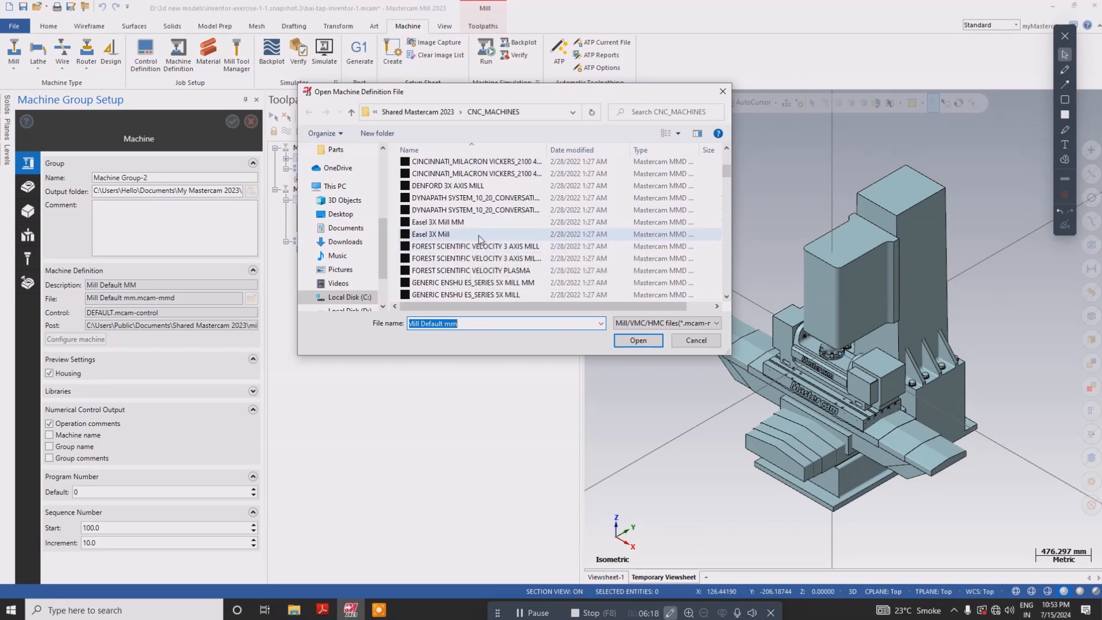
pyautogui.scroll(-1, 480, 240)
pyautogui.scroll(-2, 480, 250)
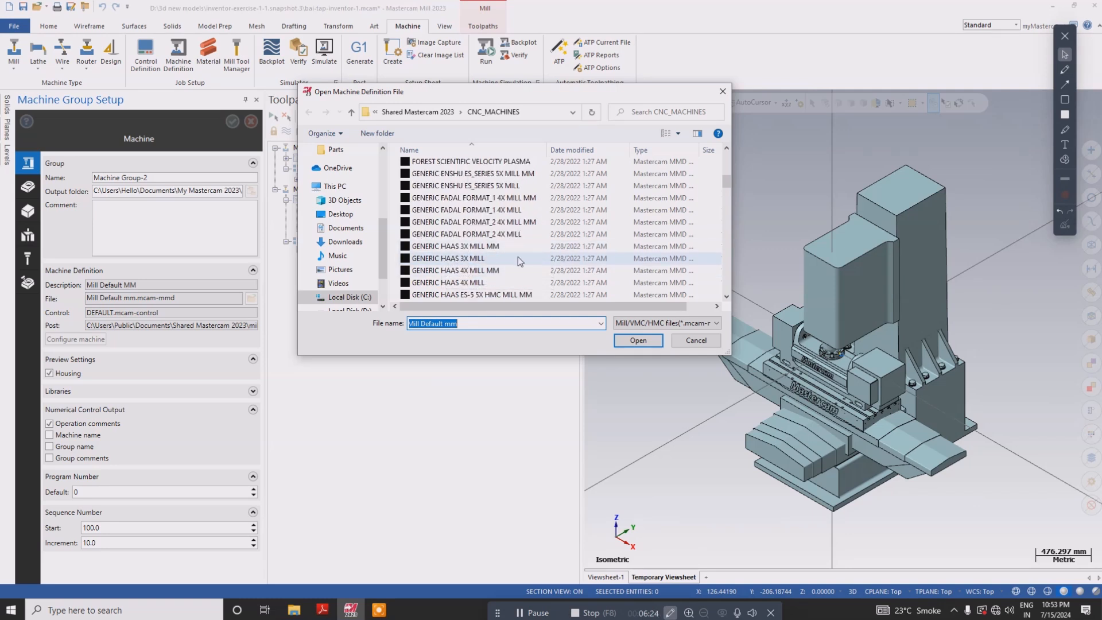
pyautogui.scroll(-1, 513, 255)
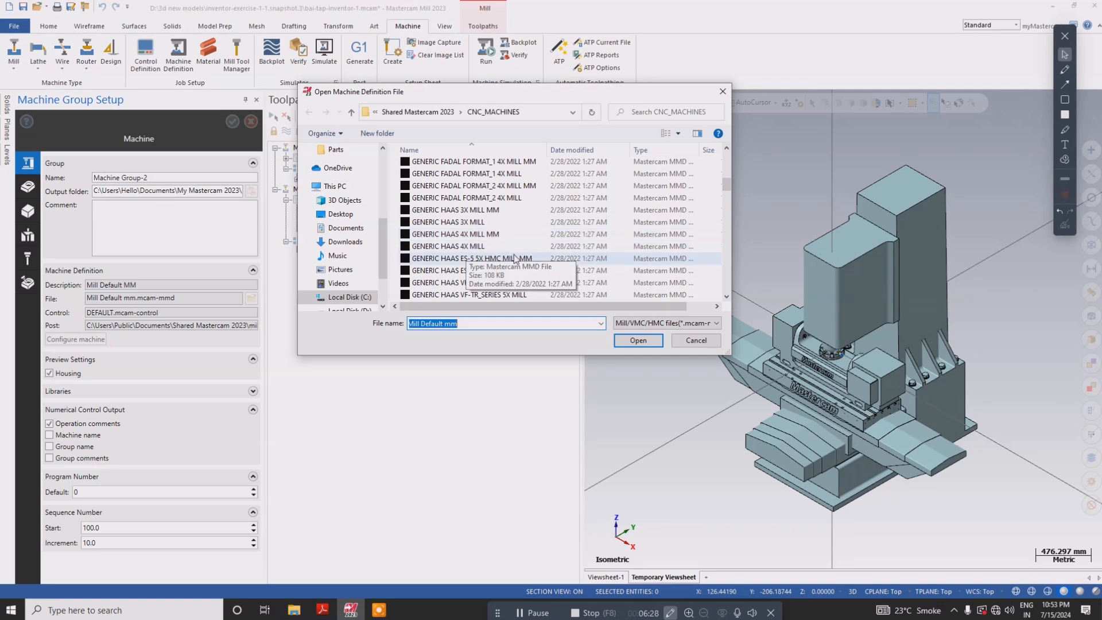
pyautogui.scroll(-1, 514, 253)
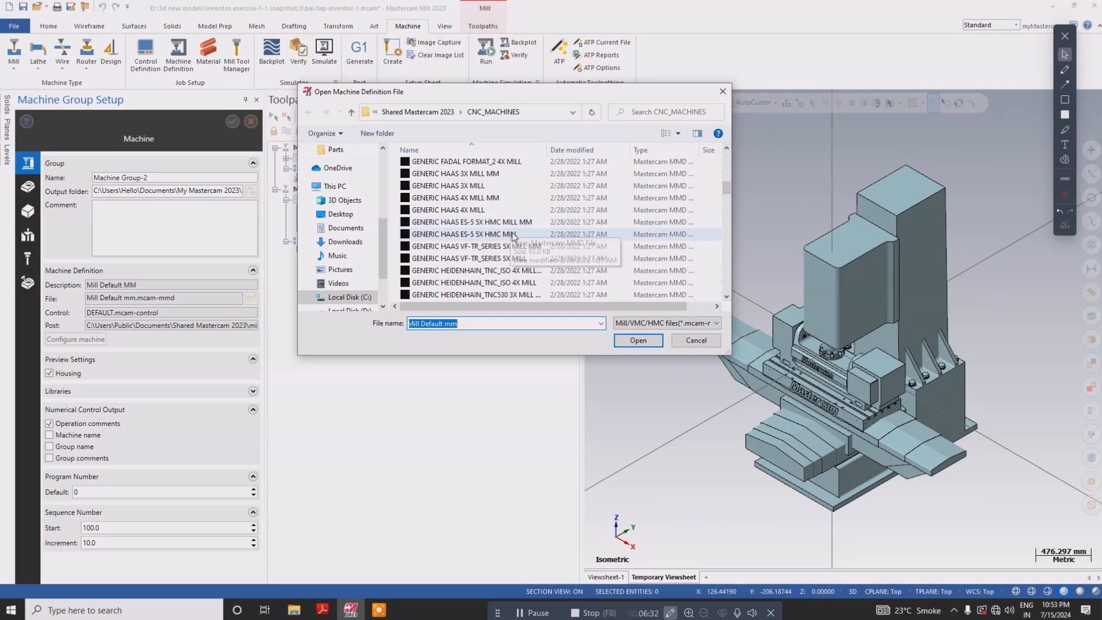
pyautogui.scroll(-1, 448, 218)
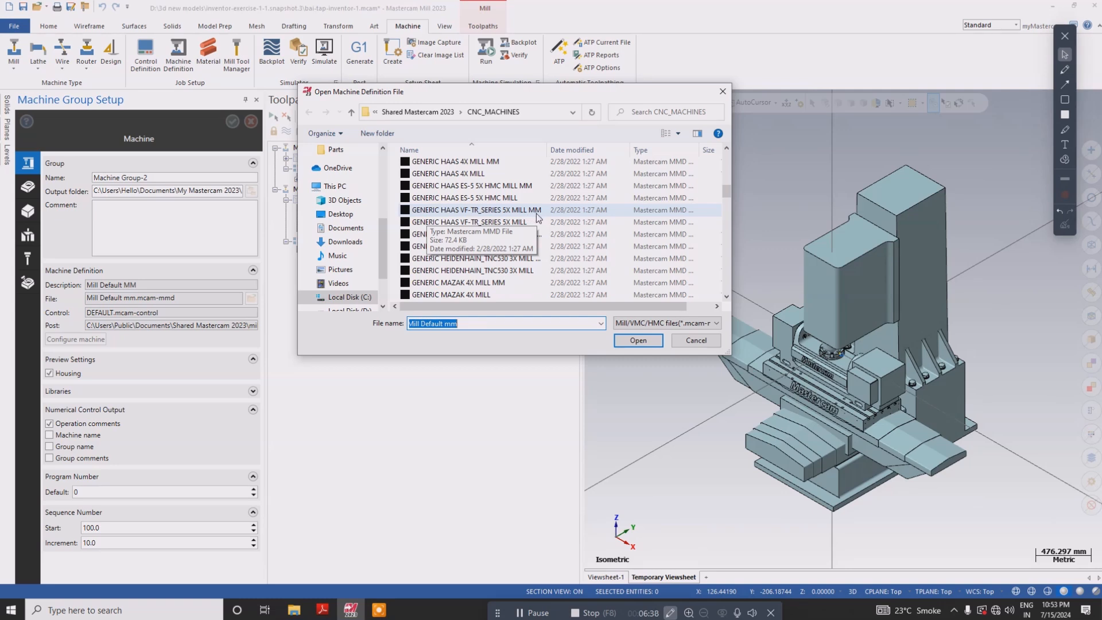
pyautogui.scroll(-3, 513, 226)
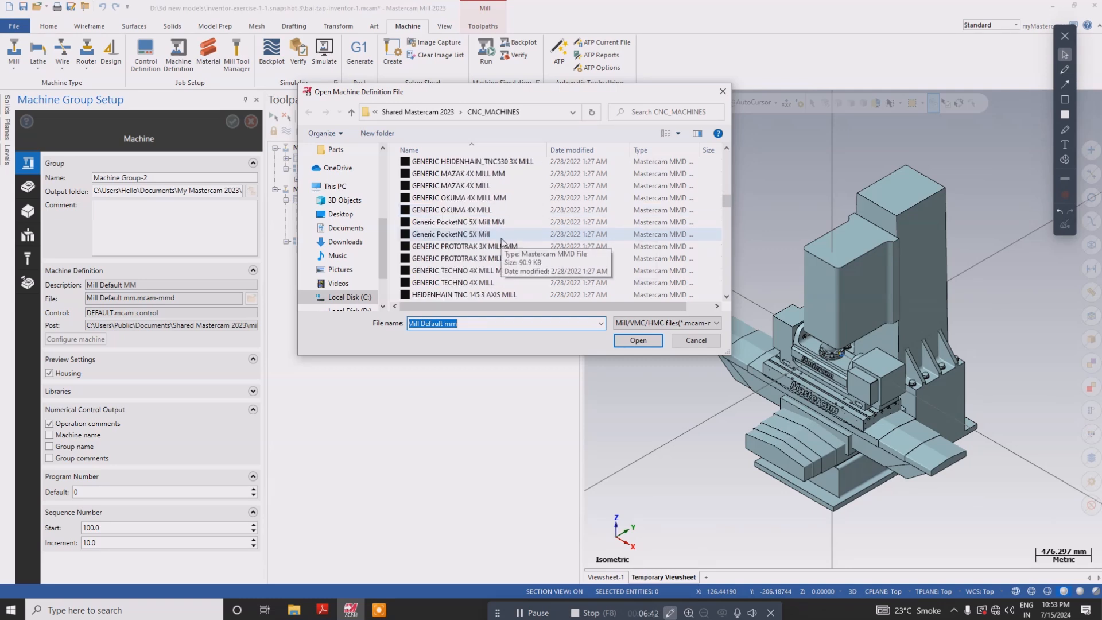
pyautogui.scroll(-5, 482, 224)
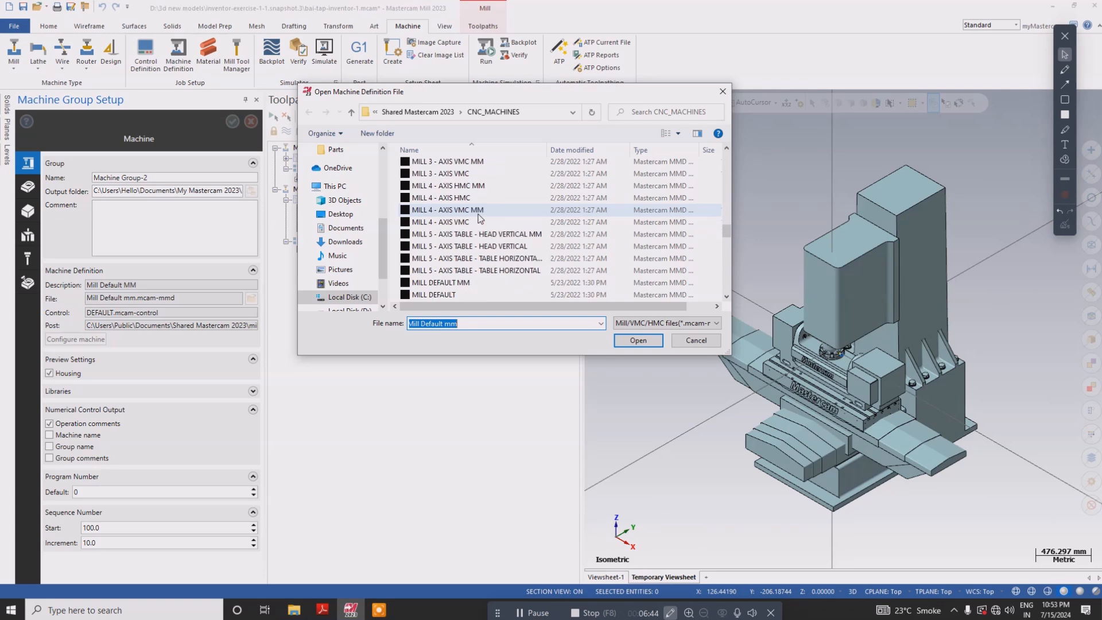
pyautogui.scroll(-1, 481, 218)
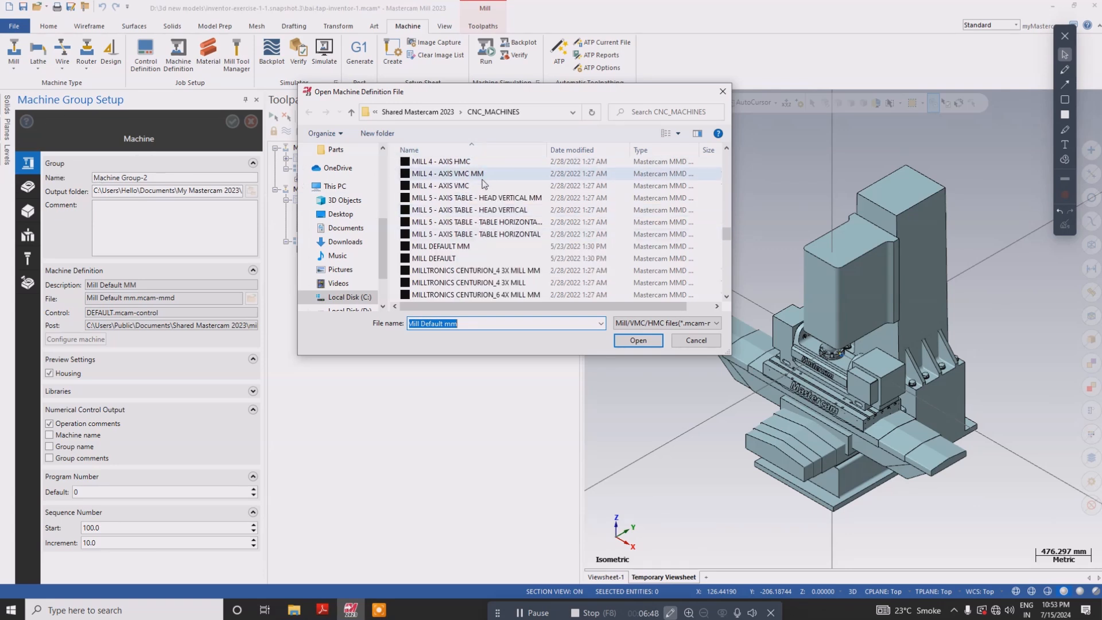
pyautogui.scroll(-2, 477, 211)
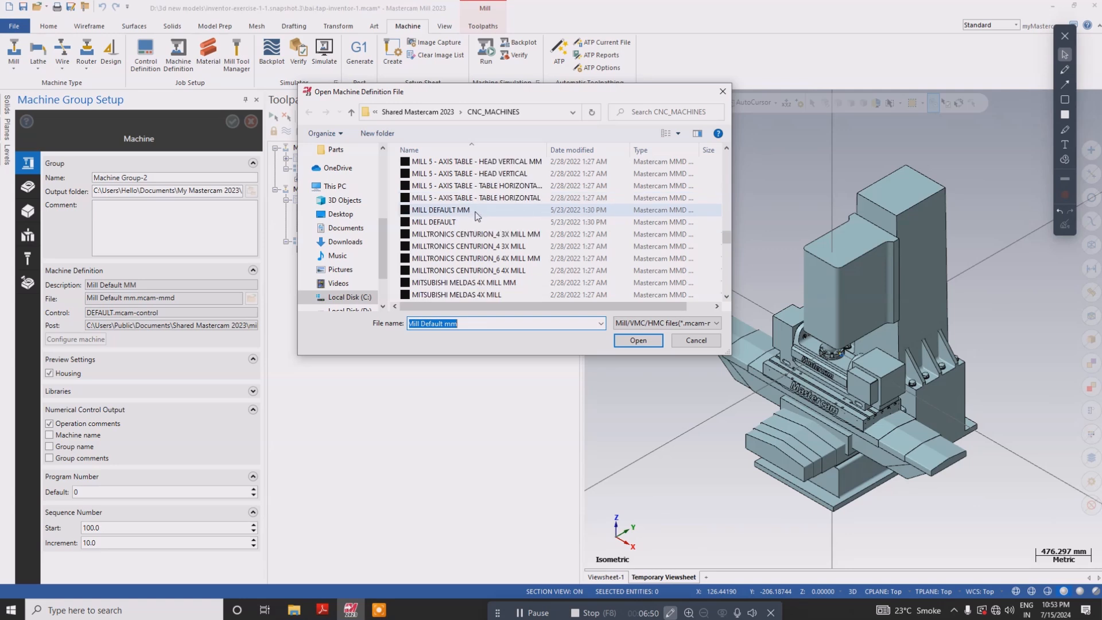
pyautogui.scroll(3, 485, 201)
pyautogui.scroll(-2, 500, 201)
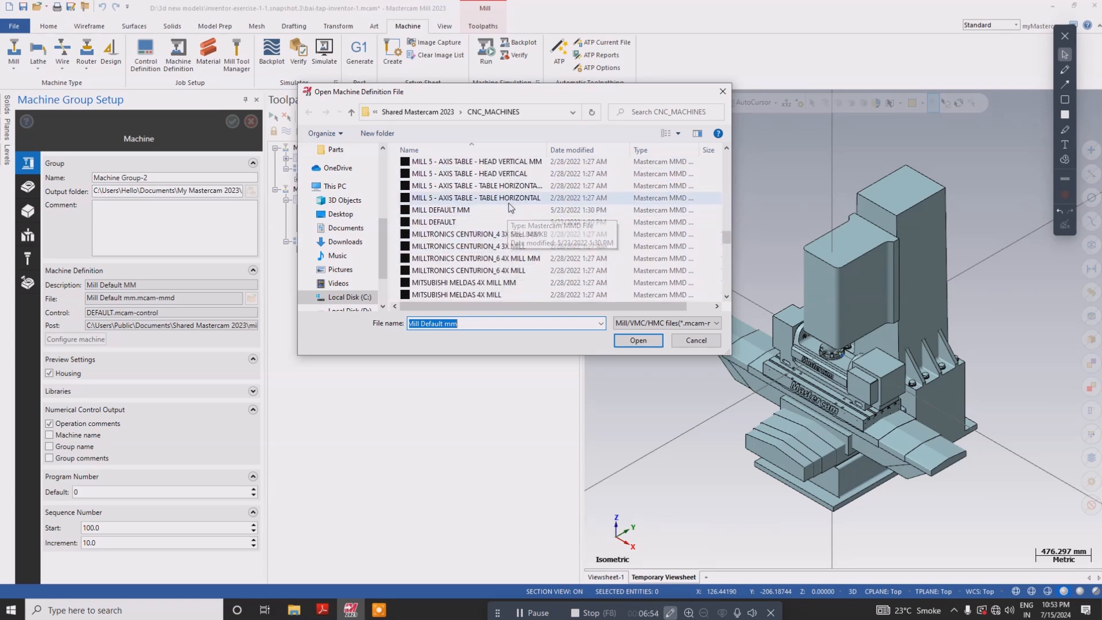
pyautogui.scroll(2, 508, 205)
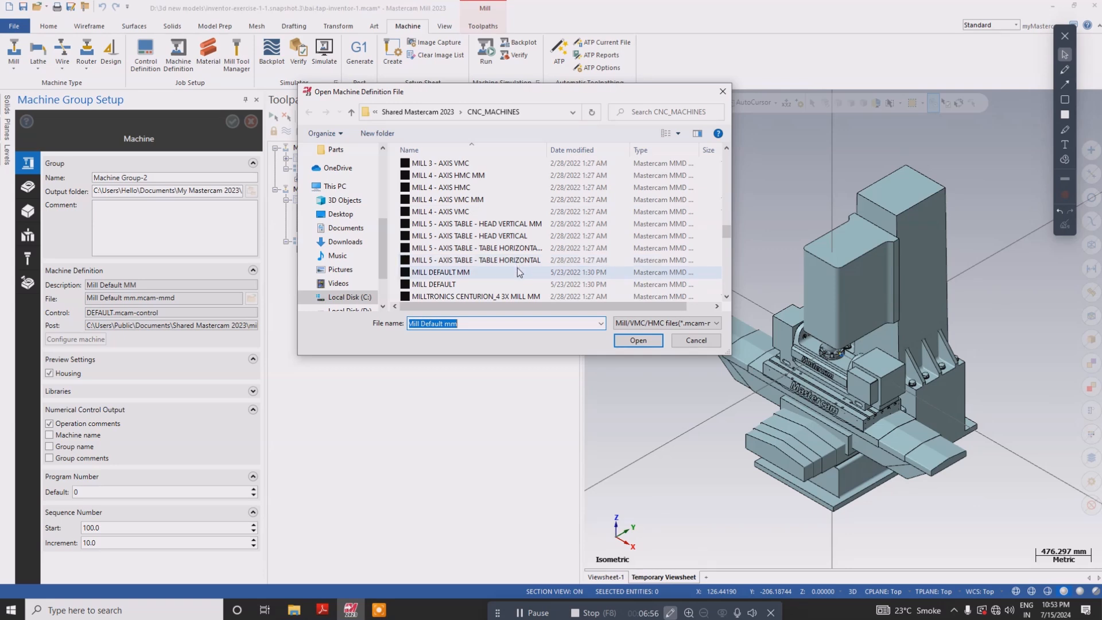
pyautogui.scroll(-3, 517, 263)
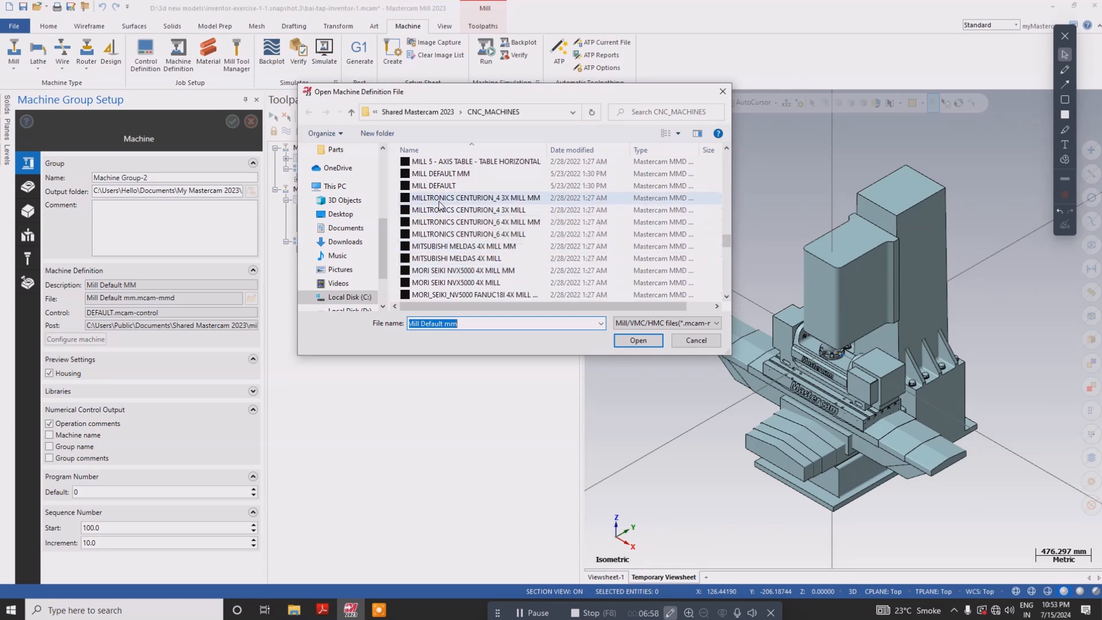
pyautogui.scroll(-3, 511, 219)
pyautogui.scroll(-4, 517, 226)
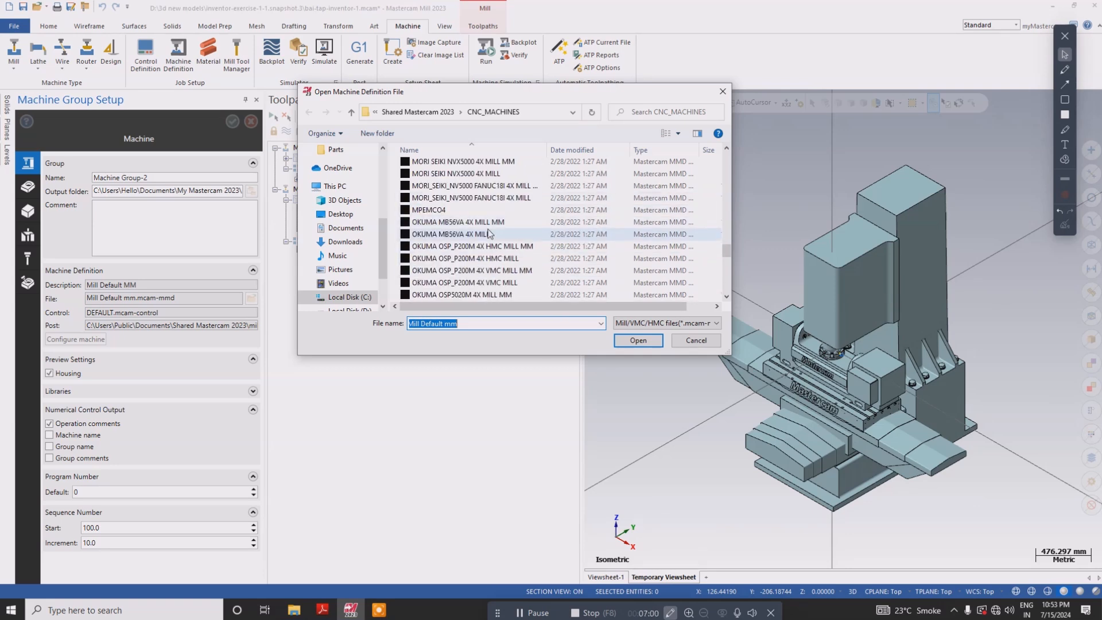
pyautogui.scroll(-2, 517, 238)
pyautogui.scroll(-3, 590, 219)
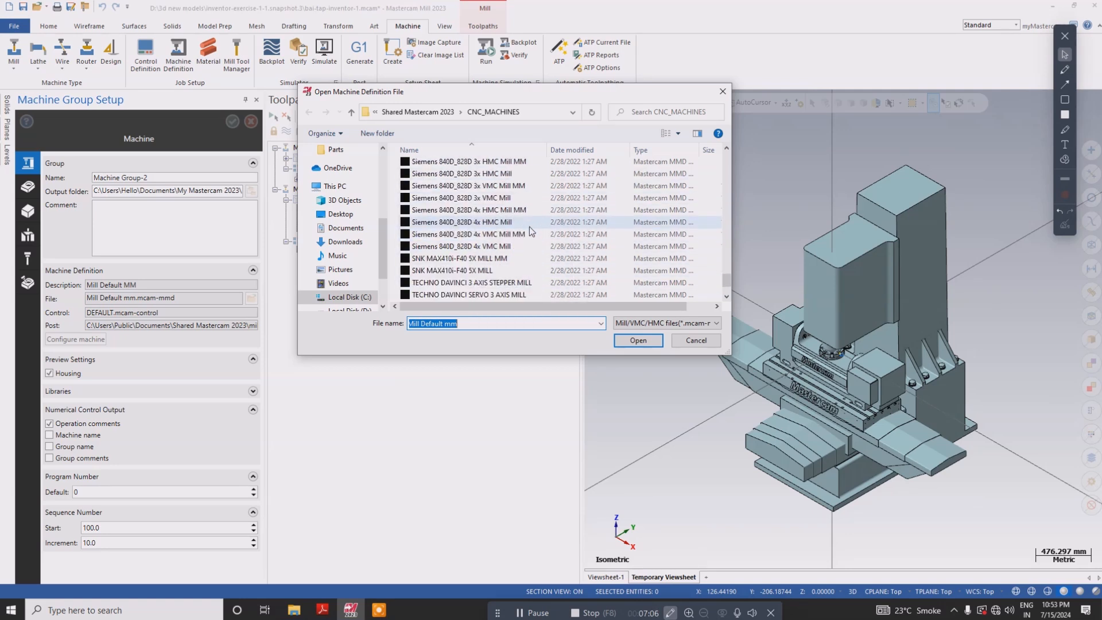
pyautogui.scroll(-2, 534, 235)
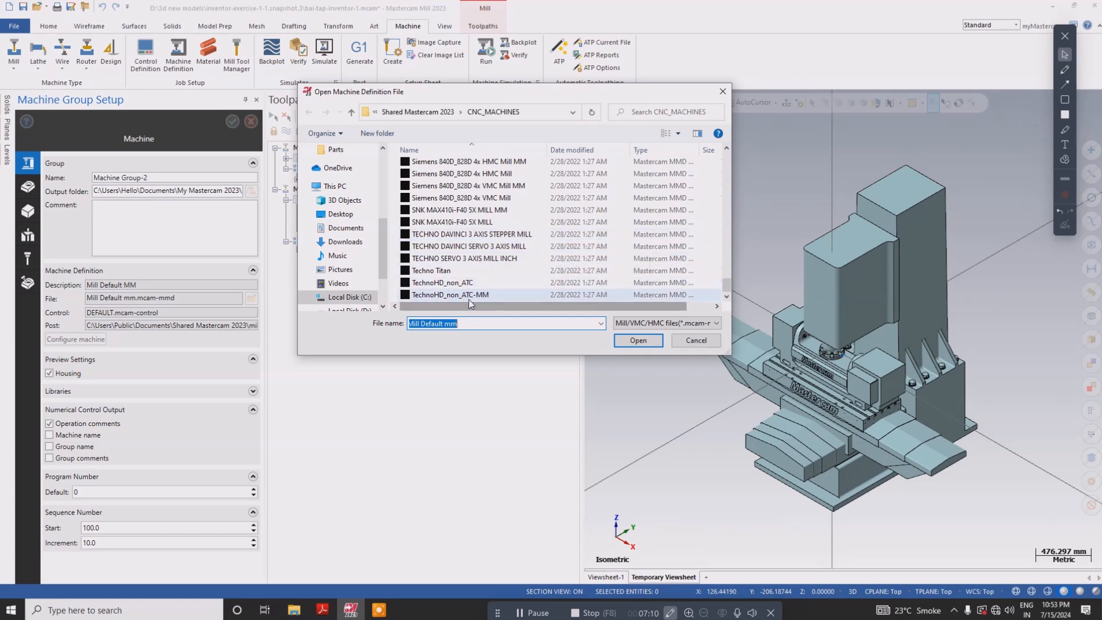
pyautogui.scroll(10, 527, 281)
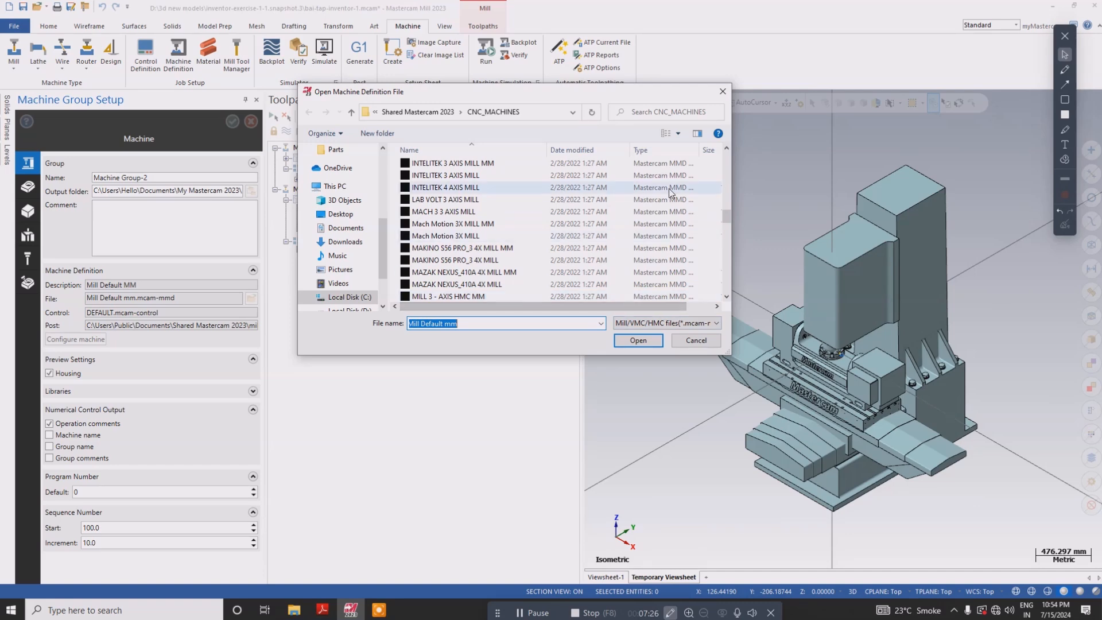
pyautogui.click(697, 342)
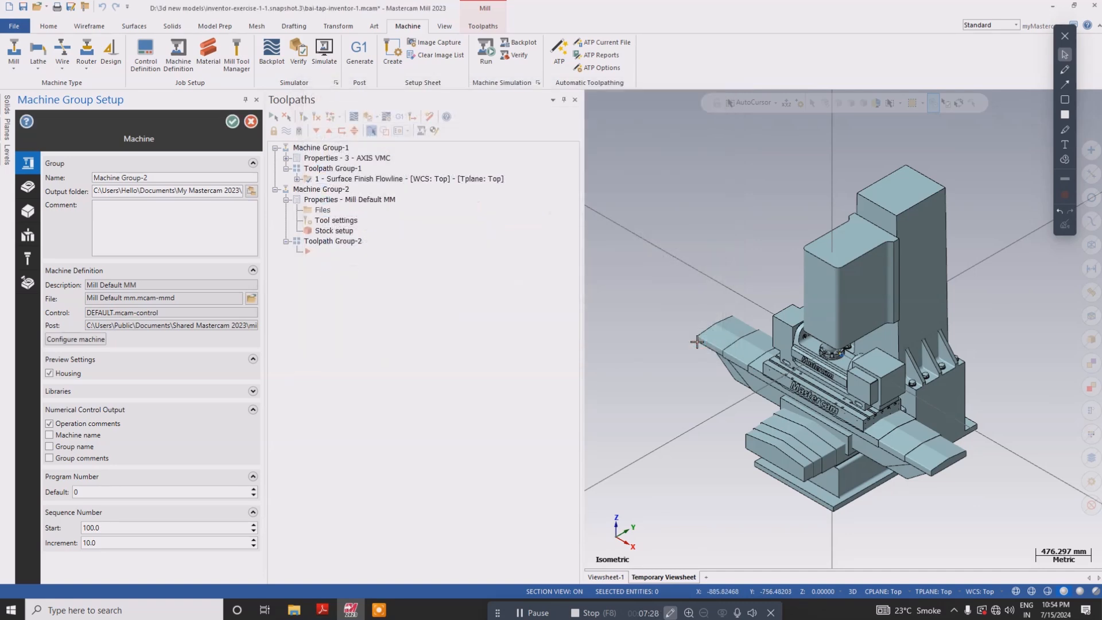
pyautogui.click(252, 123)
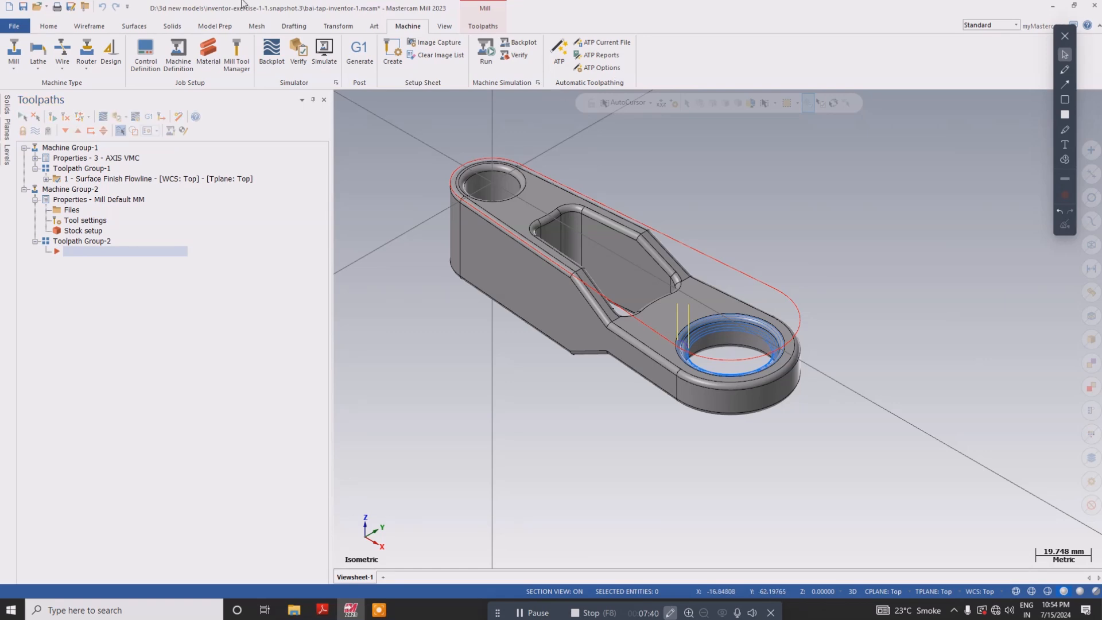
# - Copy the Surface Finish Flowline operation from Toolpath Group-1 and paste it into Toolpath Group-2, accepting the regeneration warning
pyautogui.click(34, 168)
pyautogui.click(35, 169)
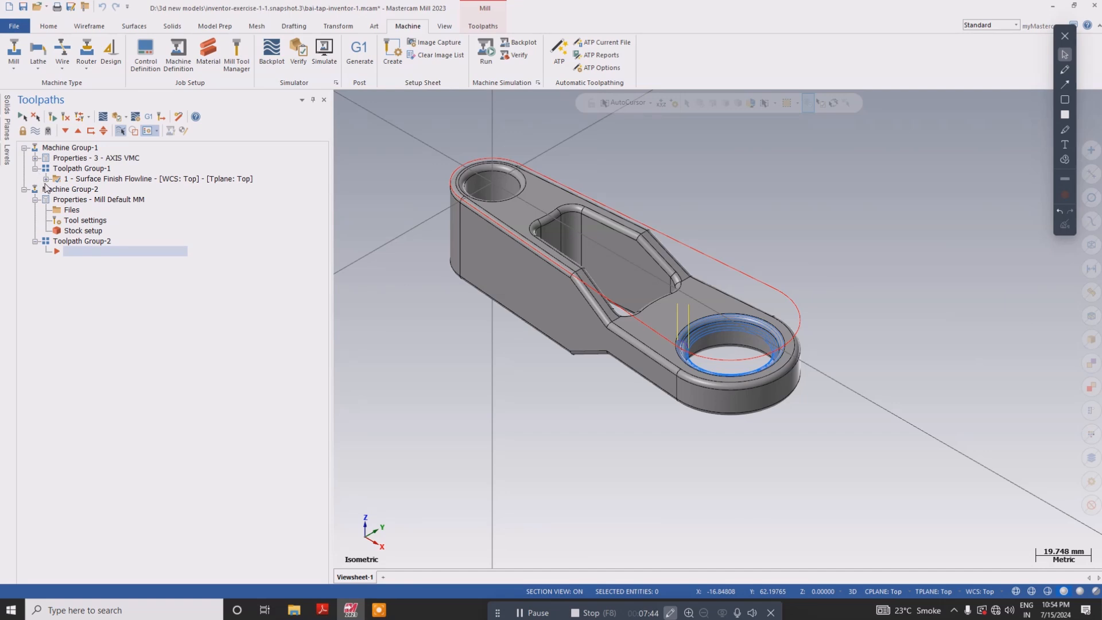
pyautogui.click(46, 180)
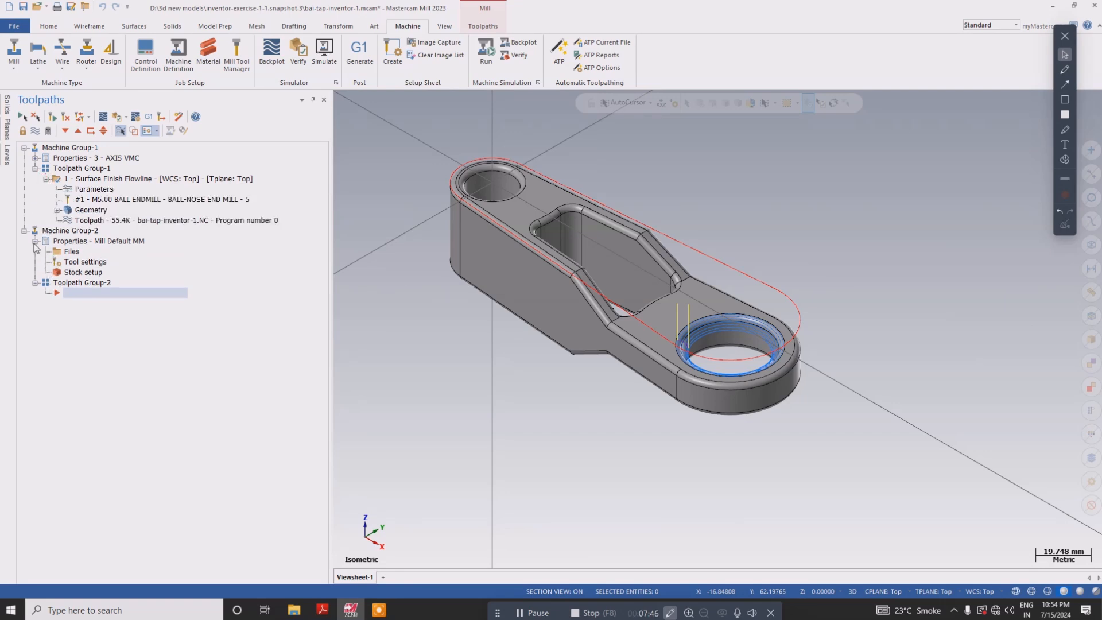
pyautogui.click(35, 242)
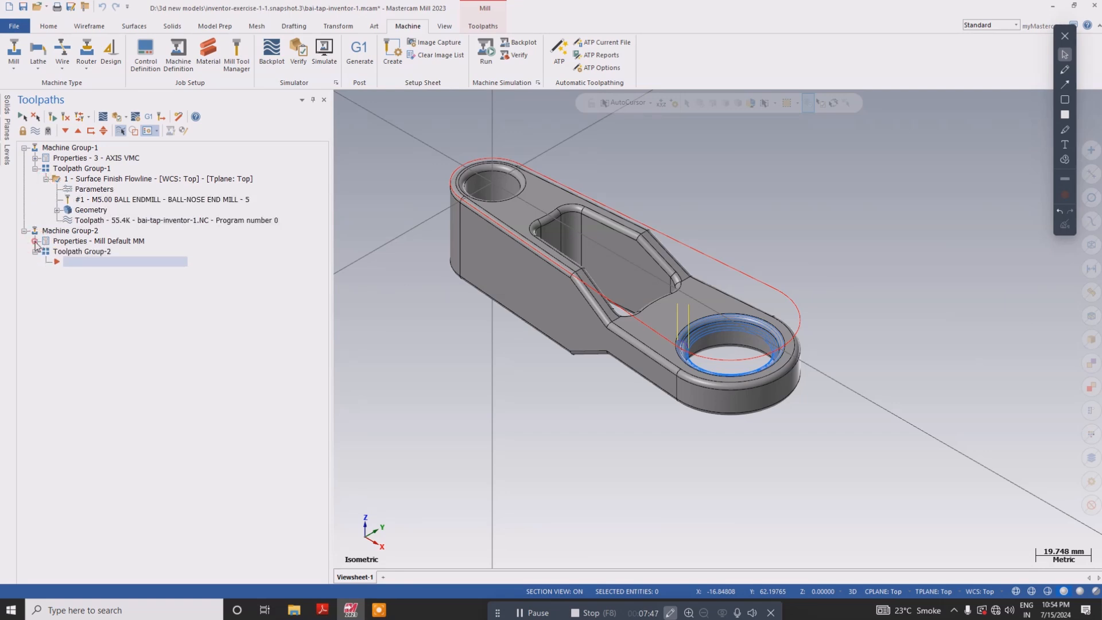
pyautogui.click(86, 179)
pyautogui.rightClick(86, 178)
pyautogui.click(111, 279)
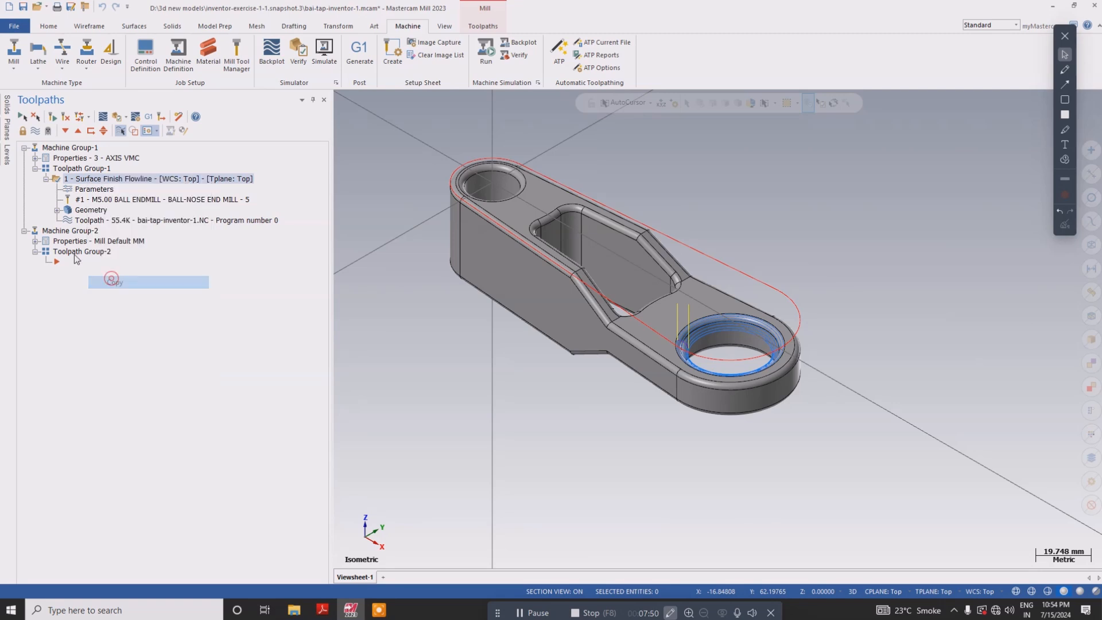
pyautogui.rightClick(70, 261)
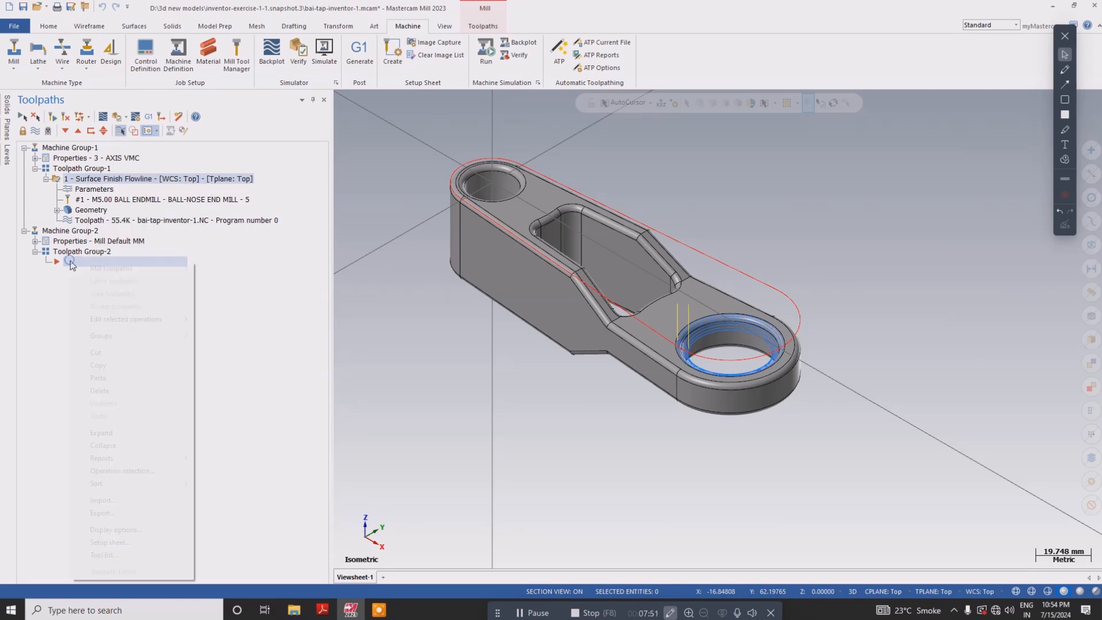
pyautogui.click(109, 378)
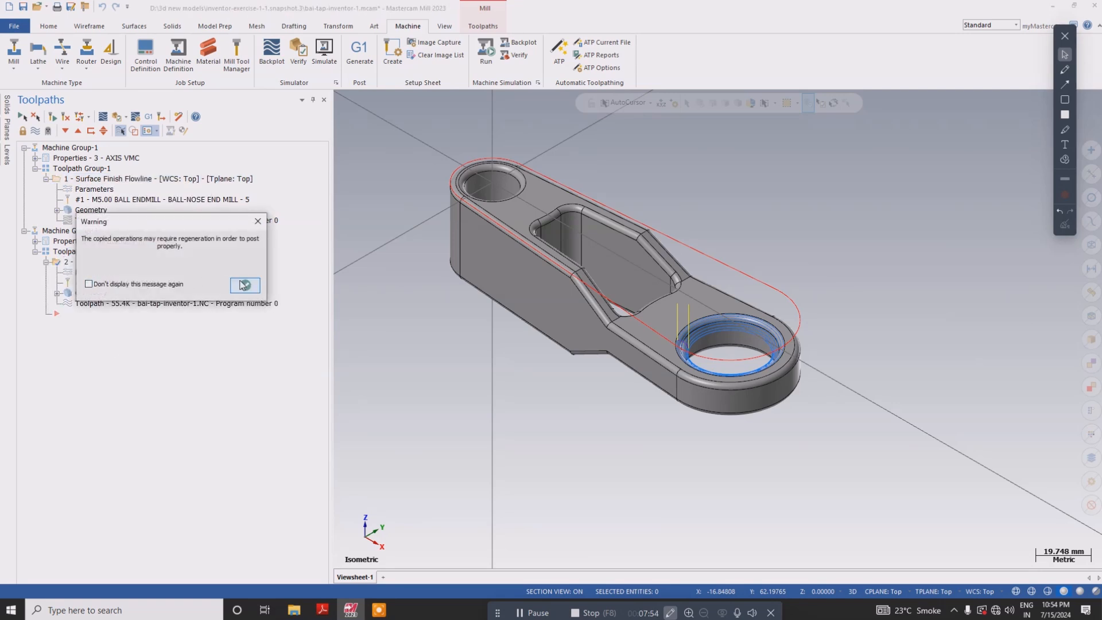
pyautogui.click(245, 285)
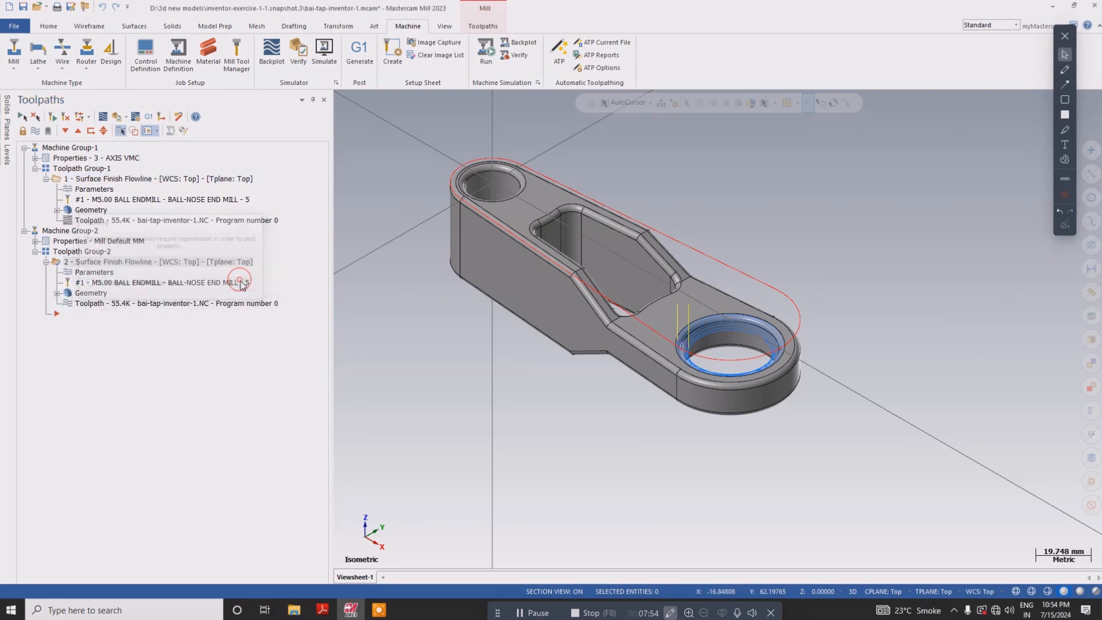
# - Open the Files settings of Machine Group-2 and replace its machine definition with Siemens 840D_828D 3x VMC Mill MM
pyautogui.click(35, 241)
pyautogui.click(73, 252)
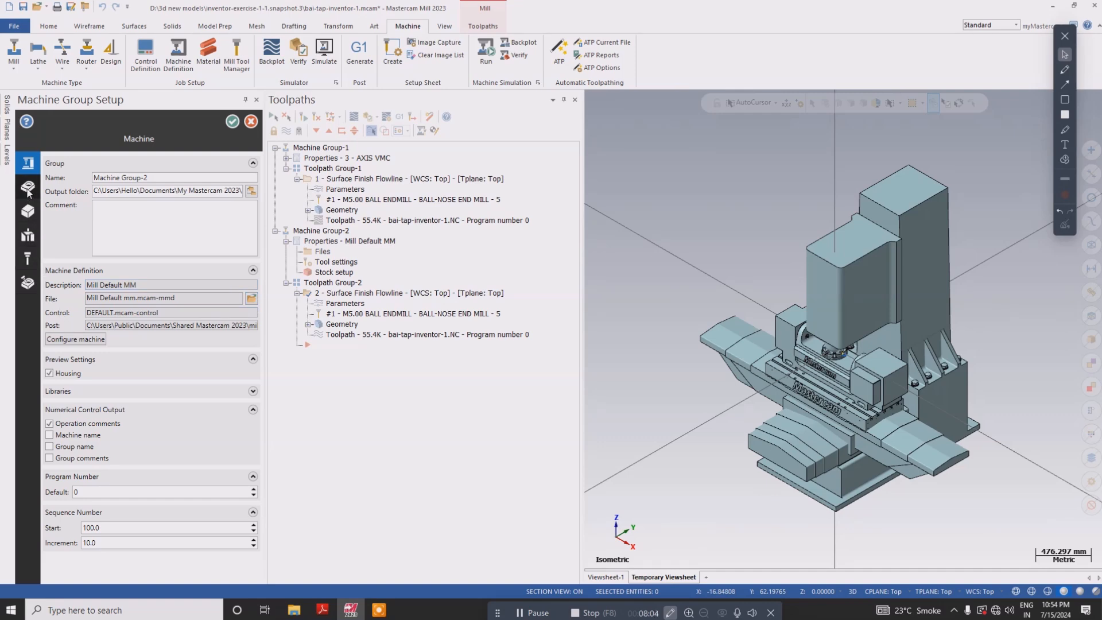
pyautogui.click(251, 299)
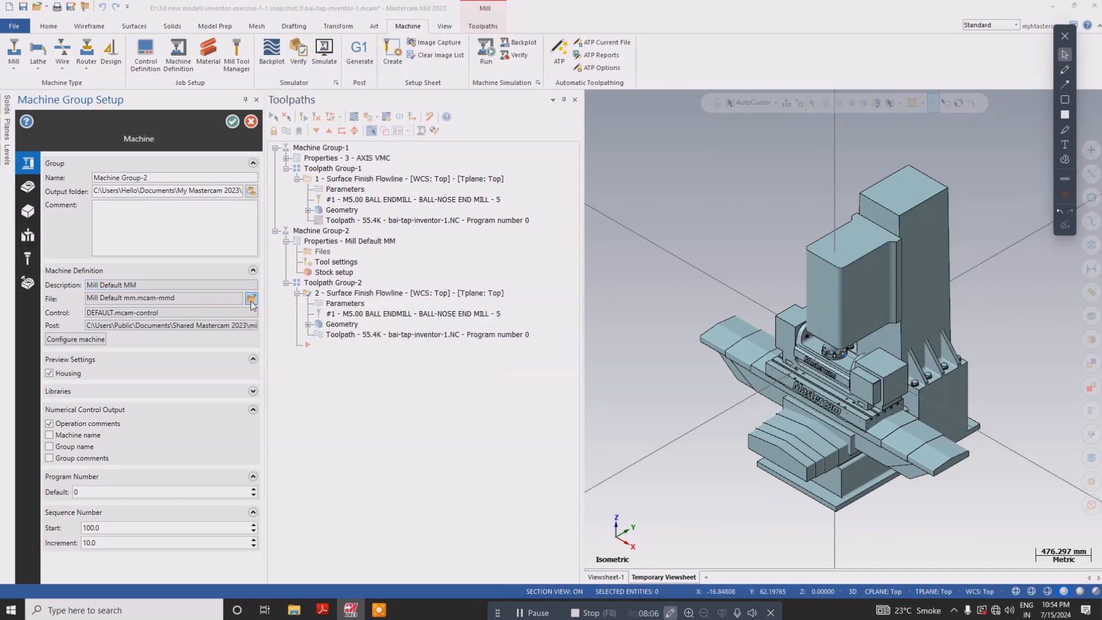
pyautogui.scroll(-15, 568, 231)
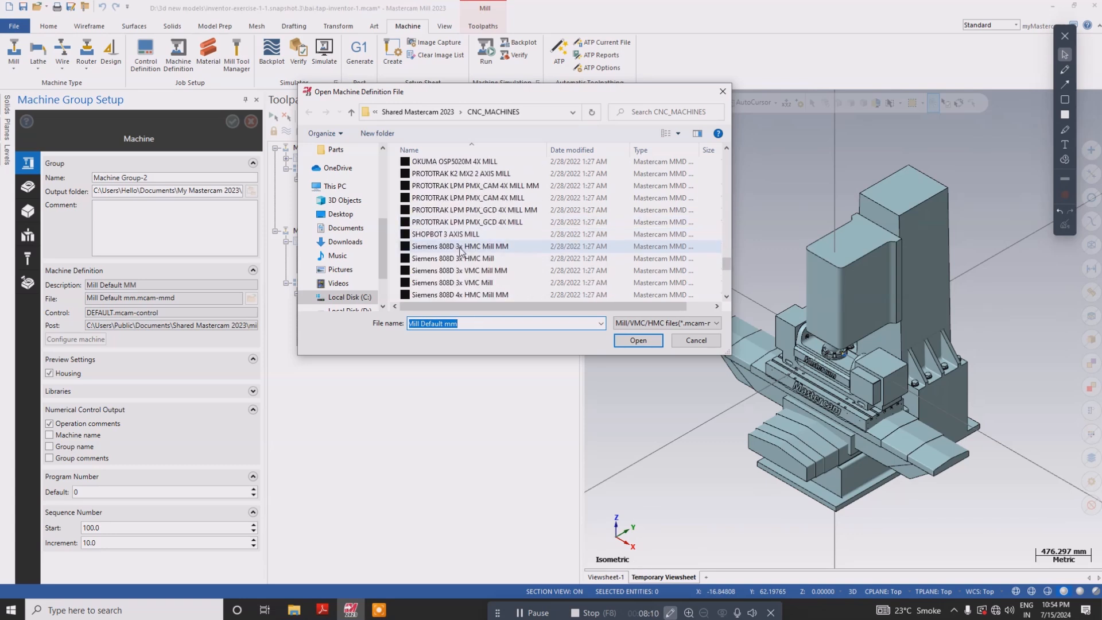
pyautogui.scroll(-4, 462, 251)
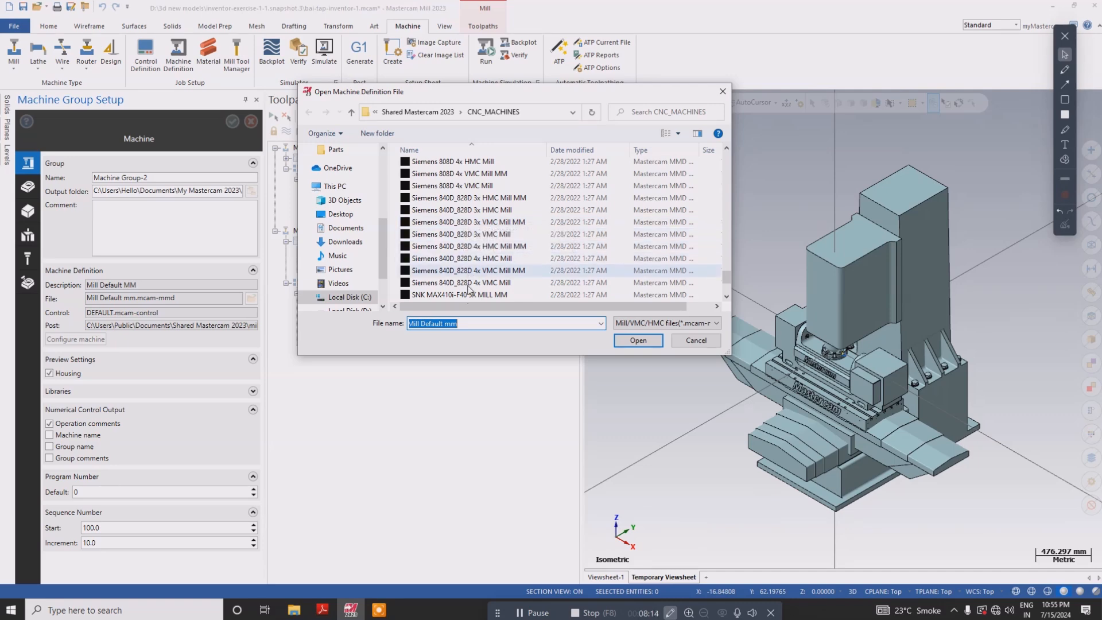
pyautogui.click(468, 223)
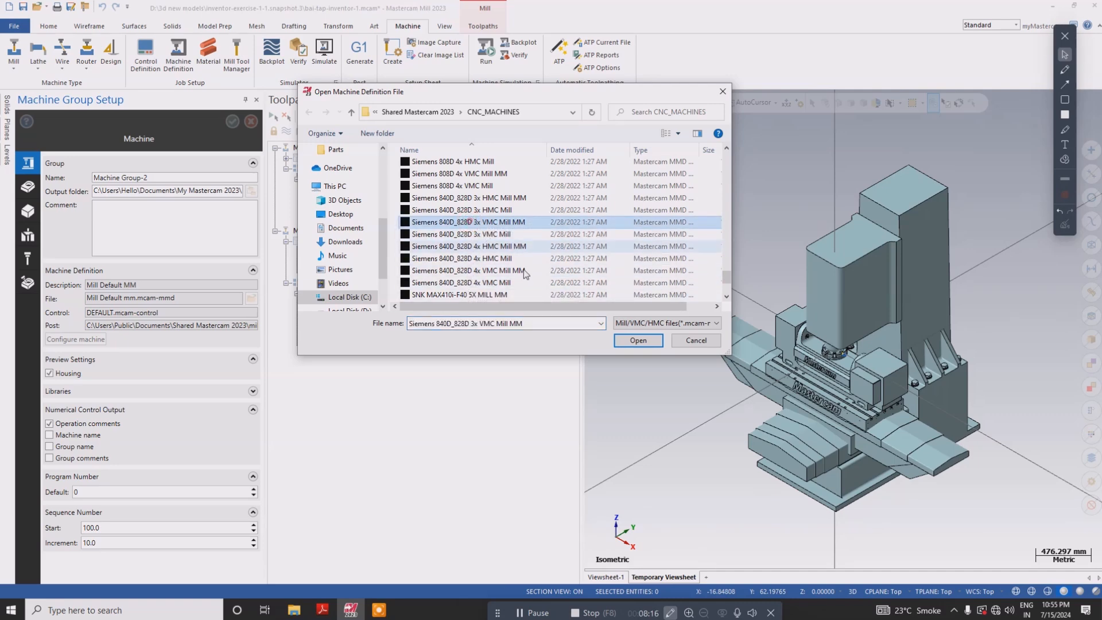
pyautogui.click(638, 340)
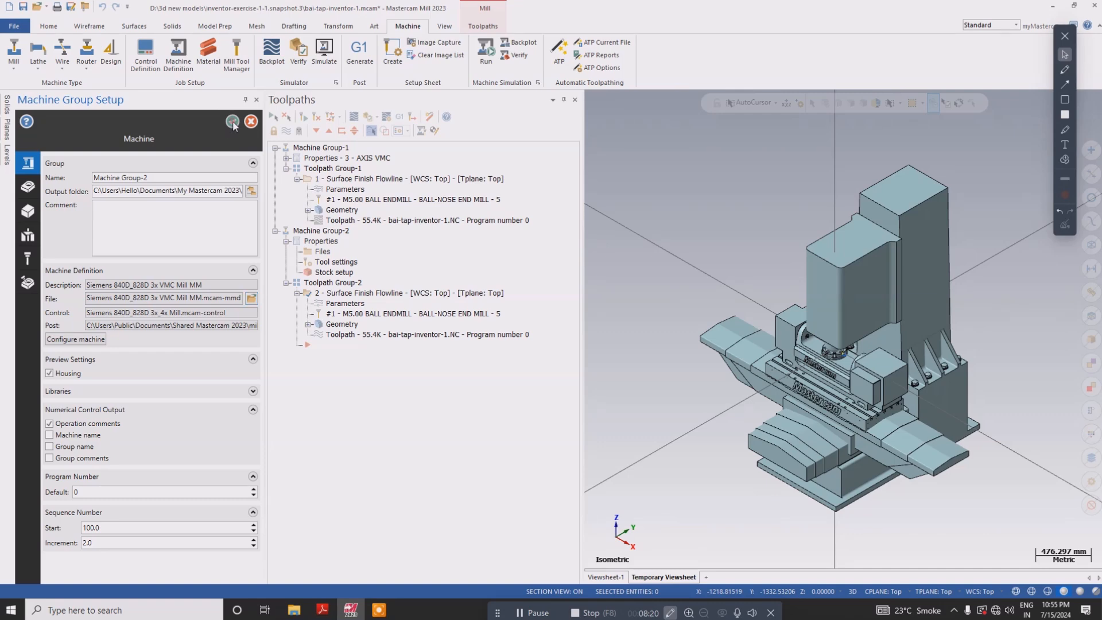
# - Accept the Machine Group-2 setup, and post Toolpath Group-1's Surface Finish Flowline operation to an NC file named bai-tap-inventor-1
pyautogui.click(233, 122)
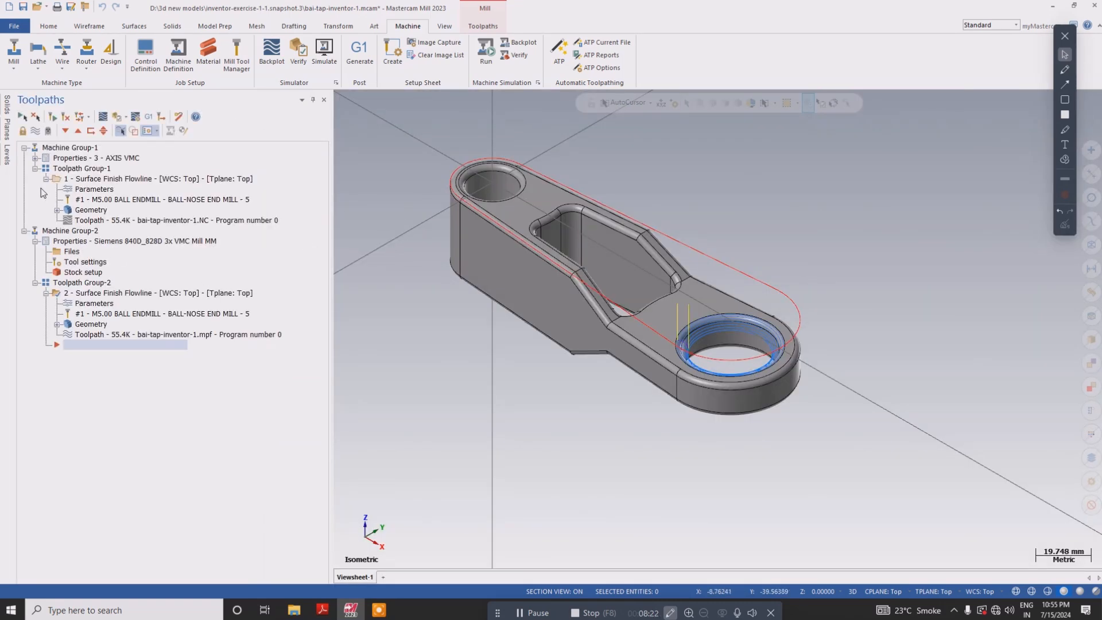
pyautogui.click(105, 181)
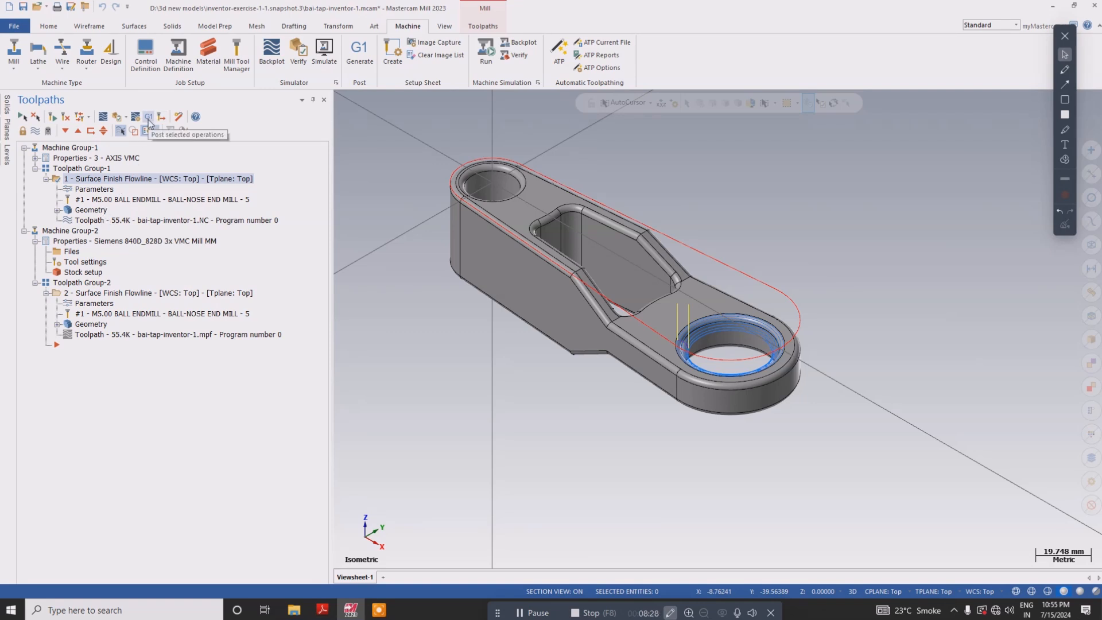
pyautogui.click(149, 118)
pyautogui.click(74, 366)
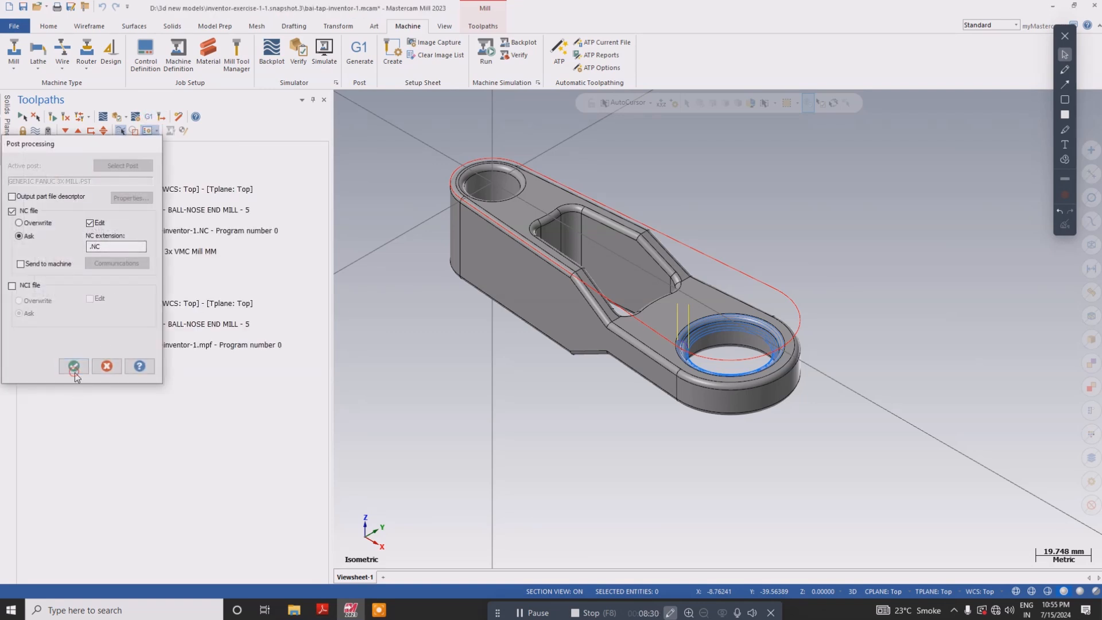
pyautogui.click(342, 256)
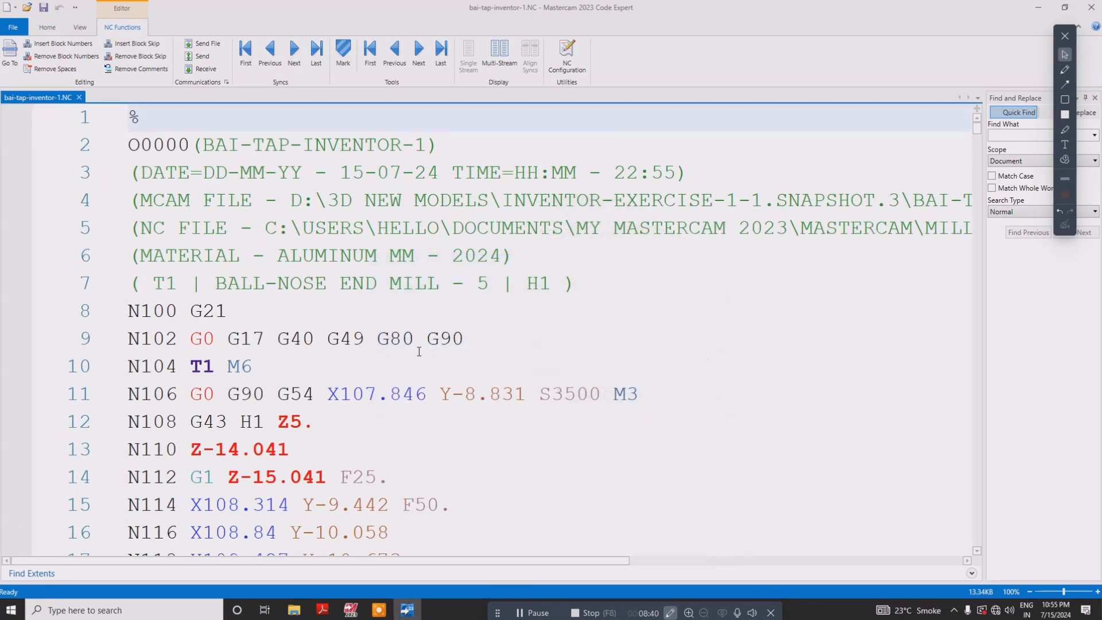
# - Examine the header and first cutting moves of the posted bai-tap-inventor-1.NC program, and return to Mastercam
pyautogui.scroll(-3, 419, 351)
pyautogui.scroll(-5, 419, 351)
pyautogui.scroll(8, 419, 352)
pyautogui.scroll(-3, 419, 351)
pyautogui.scroll(1, 420, 352)
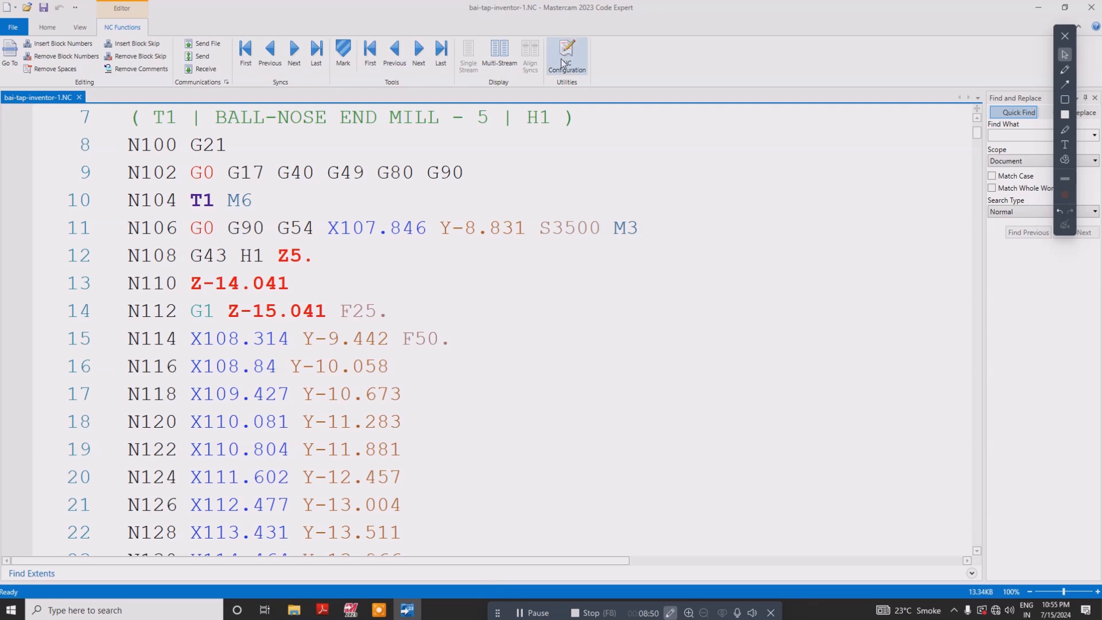
pyautogui.scroll(-5, 468, 297)
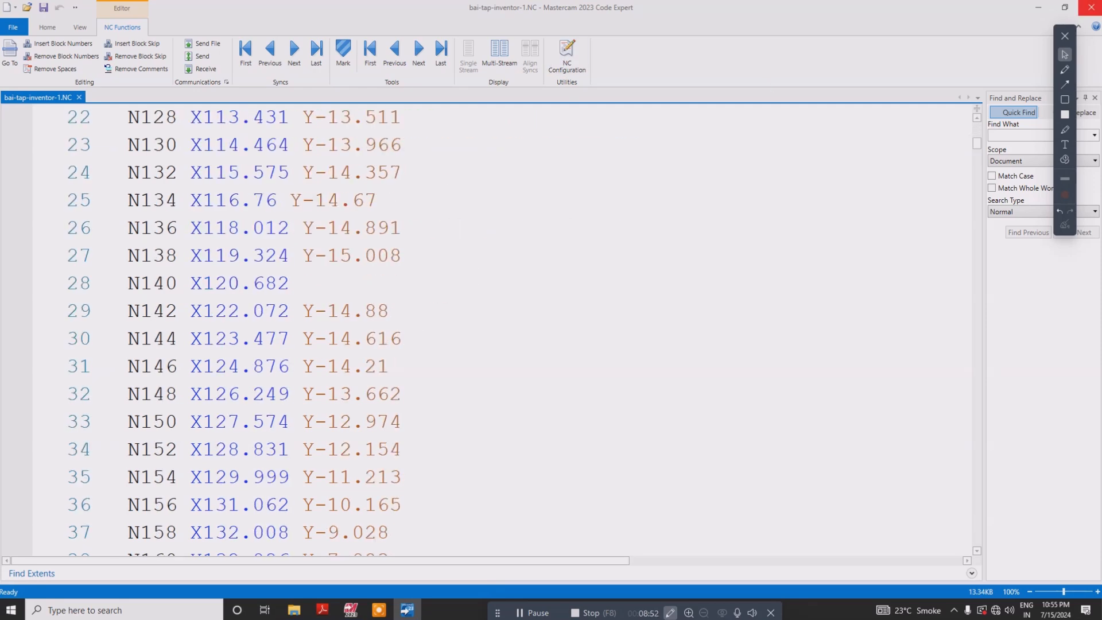
pyautogui.click(1038, 7)
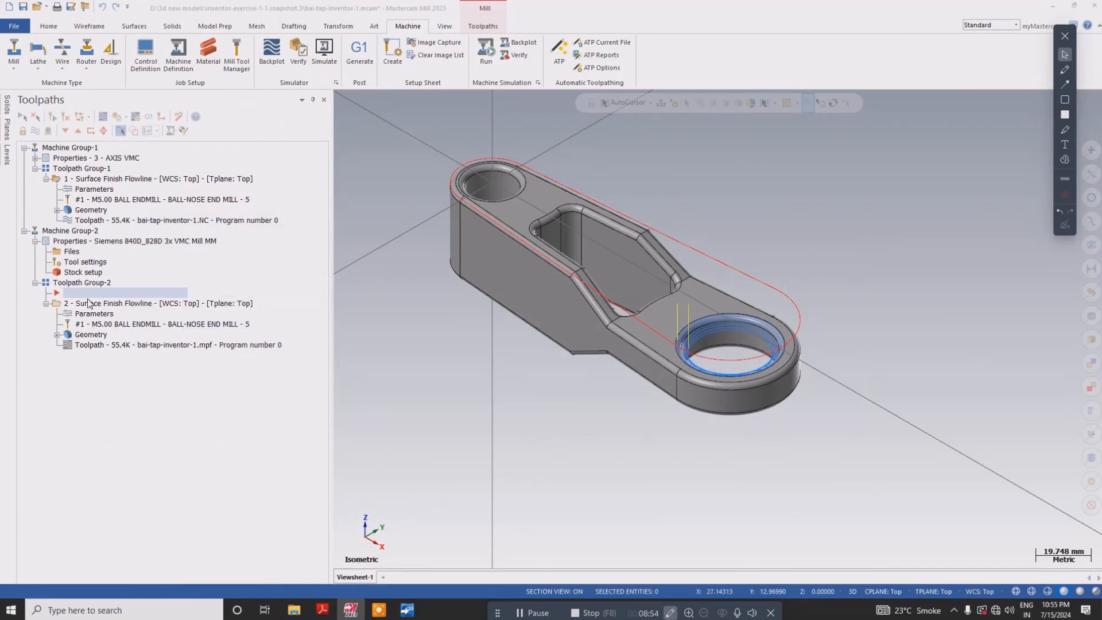
# - Post Toolpath Group-2's Surface Finish Flowline operation to the MPF file bai-tap-inventor-1, and bring it up in Code Expert
pyautogui.click(95, 302)
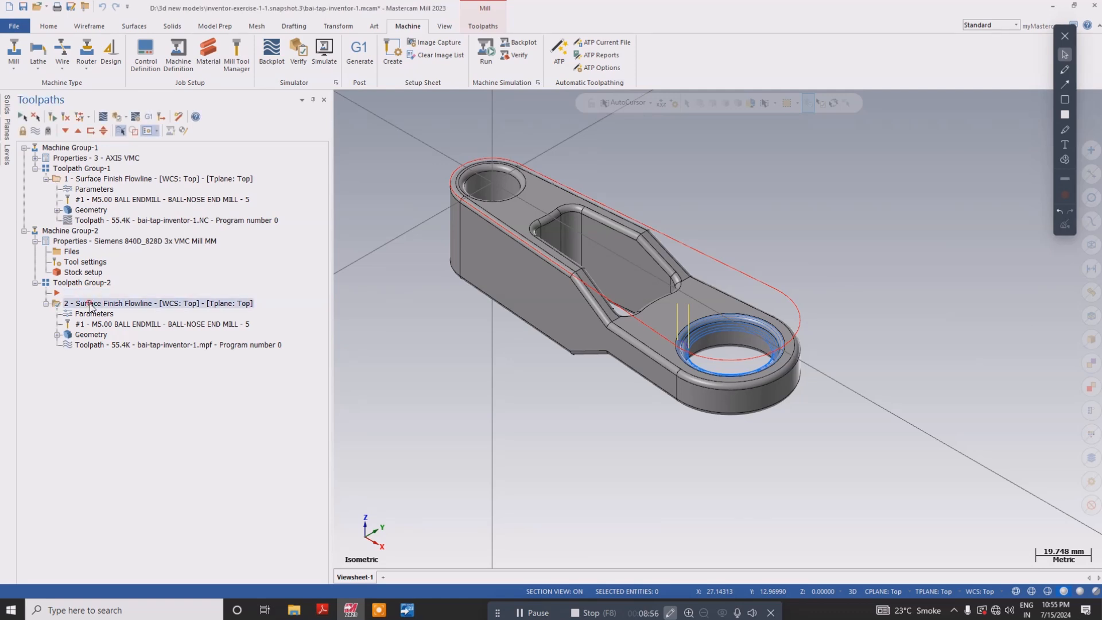
pyautogui.click(146, 119)
pyautogui.click(73, 368)
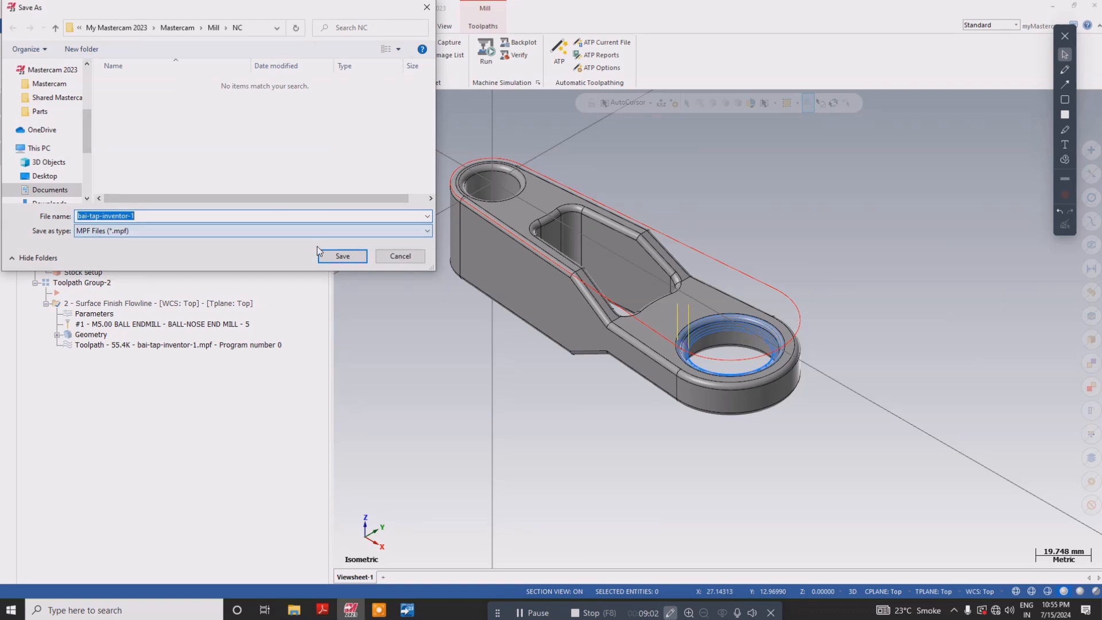
pyautogui.click(342, 256)
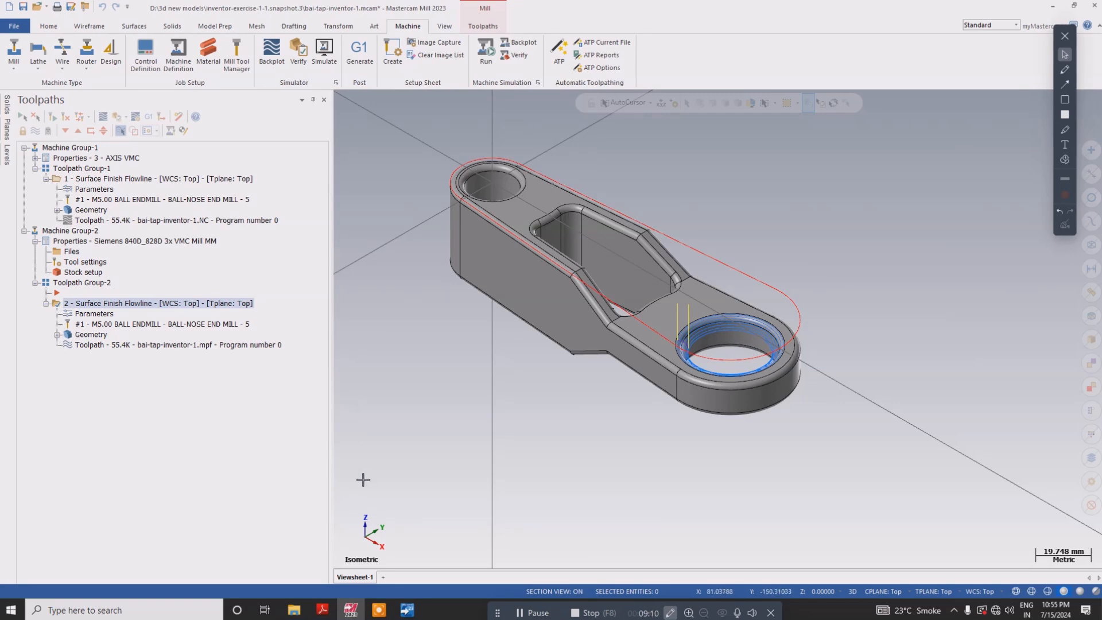
pyautogui.click(406, 612)
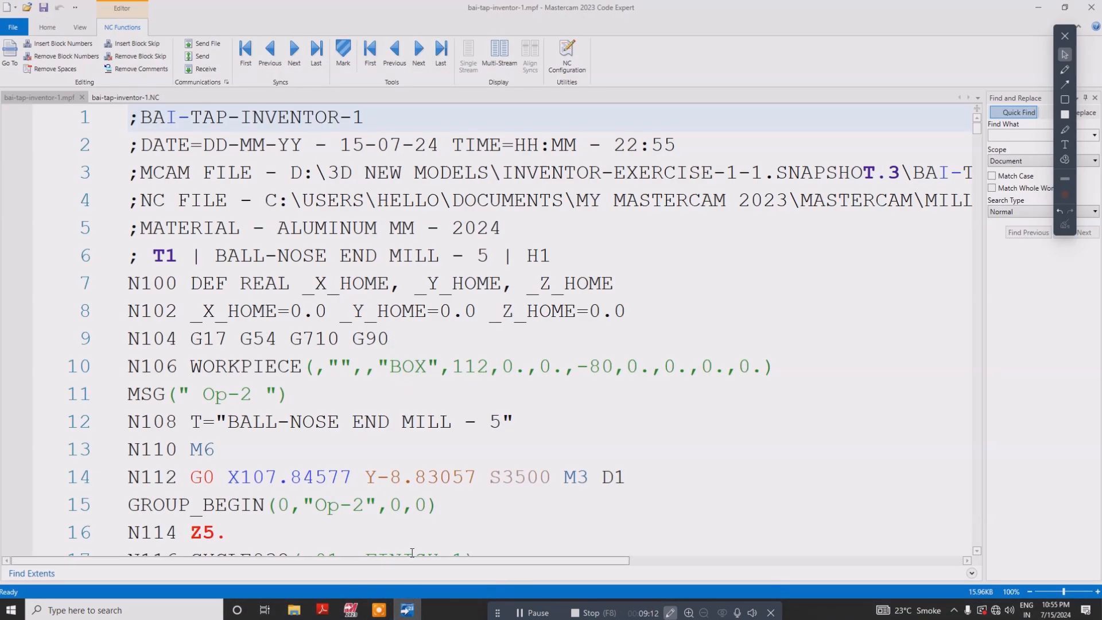
# - Compare the opening blocks of bai-tap-inventor-1.mpf with those of bai-tap-inventor-1.NC, ending on the MPF program
pyautogui.scroll(-4, 470, 311)
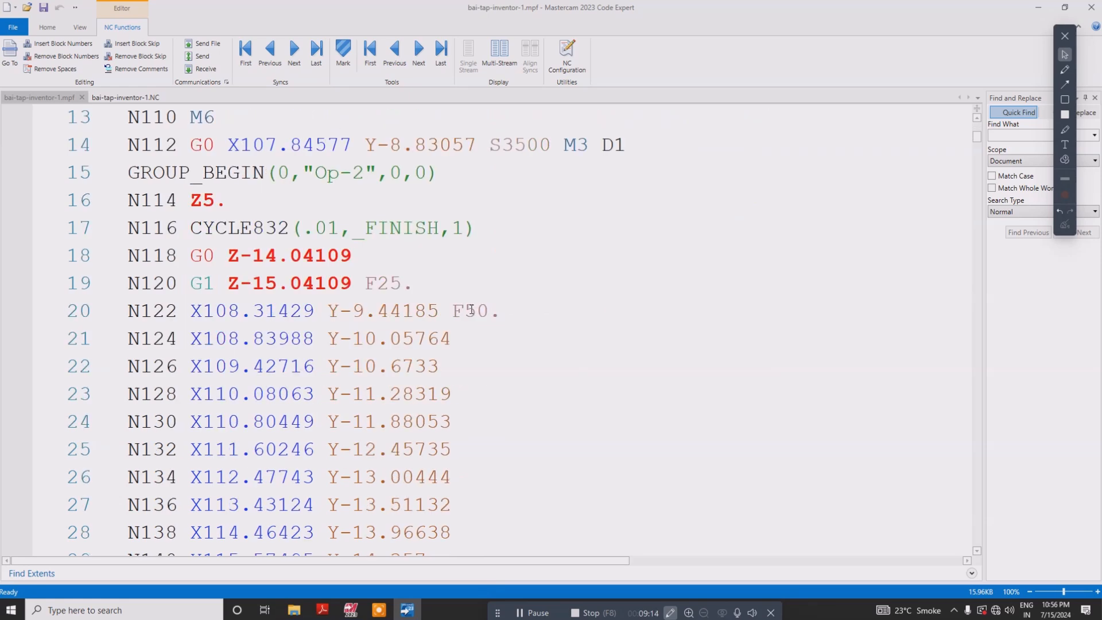
pyautogui.scroll(3, 472, 309)
pyautogui.scroll(1, 472, 310)
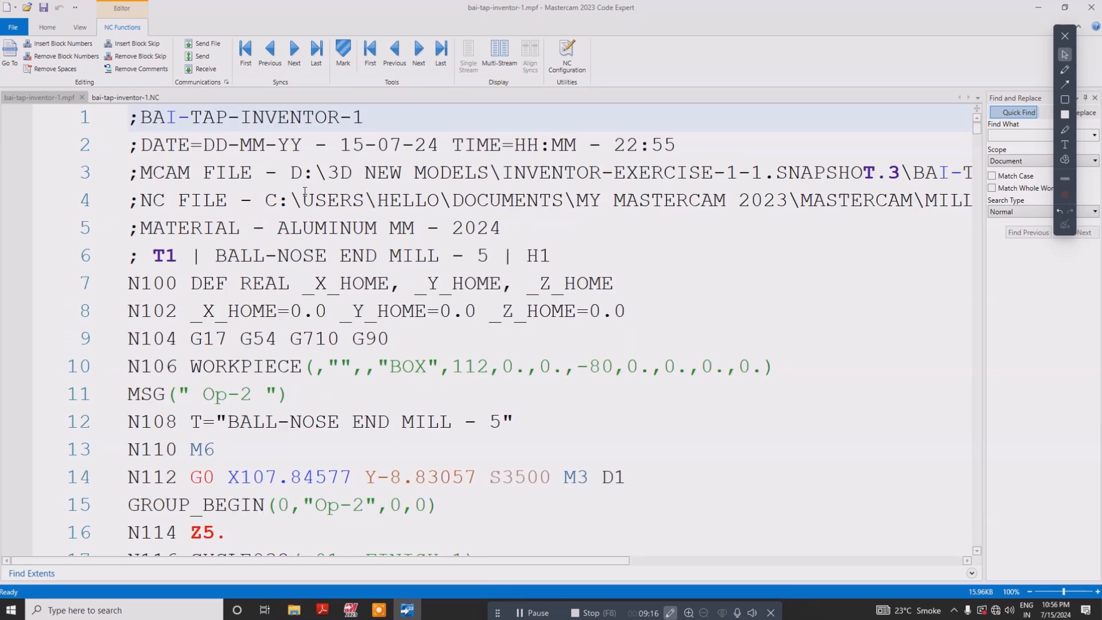
pyautogui.click(117, 98)
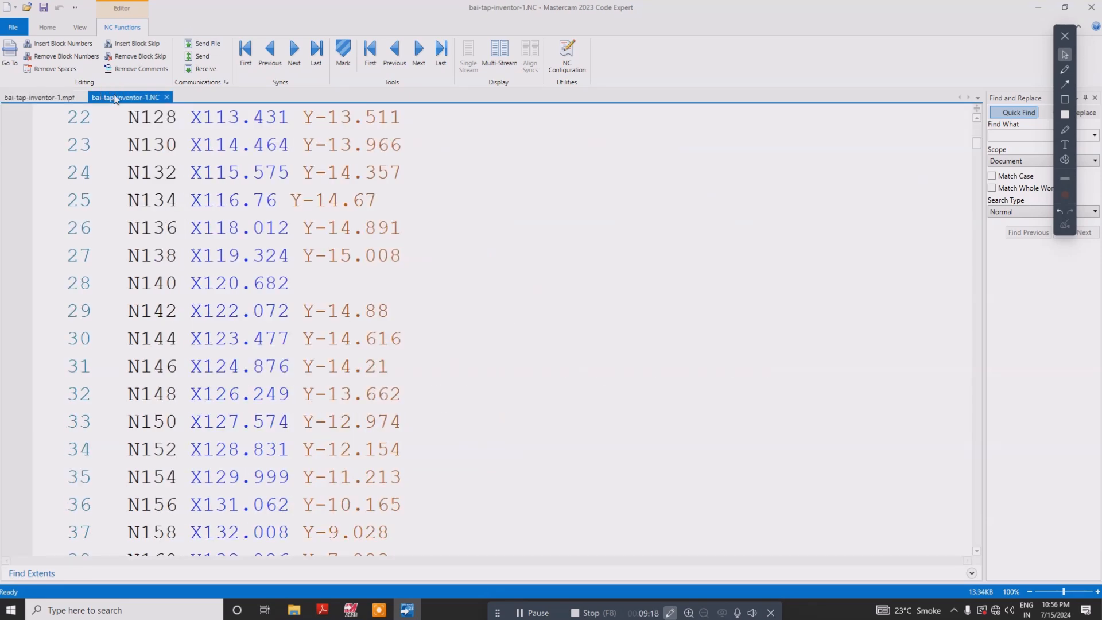
pyautogui.scroll(7, 255, 254)
pyautogui.scroll(-1, 254, 254)
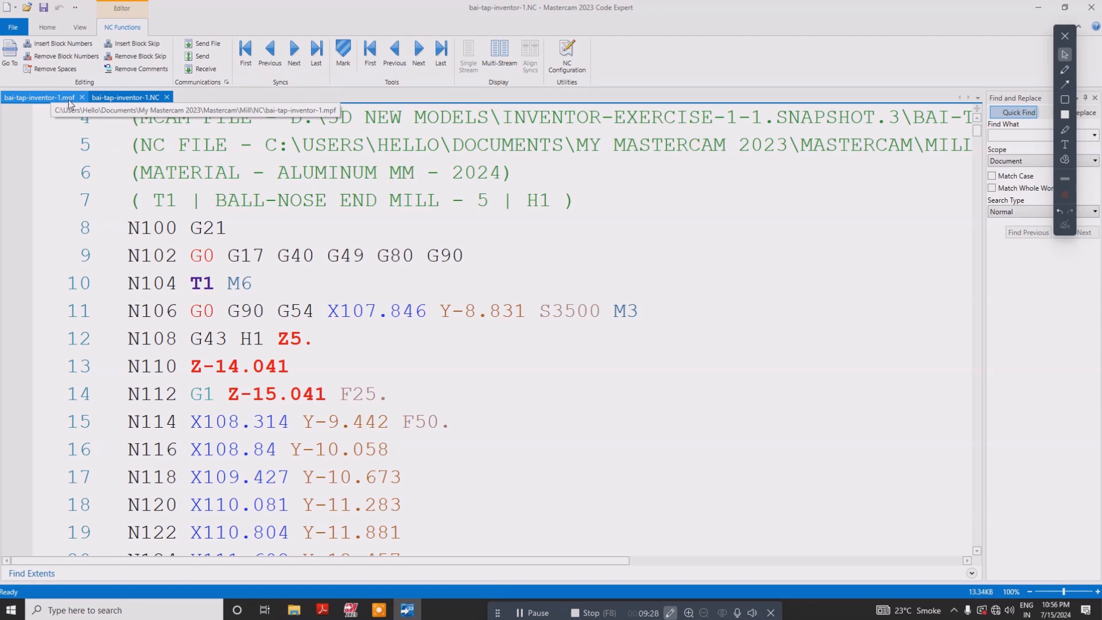
pyautogui.click(68, 98)
pyautogui.click(127, 99)
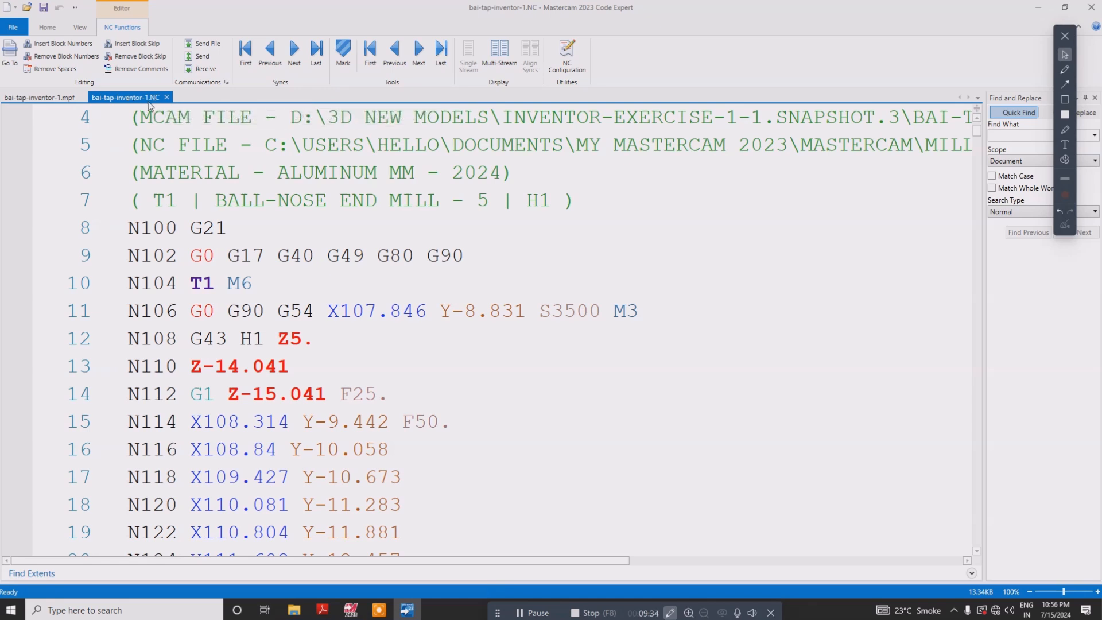
pyautogui.click(54, 100)
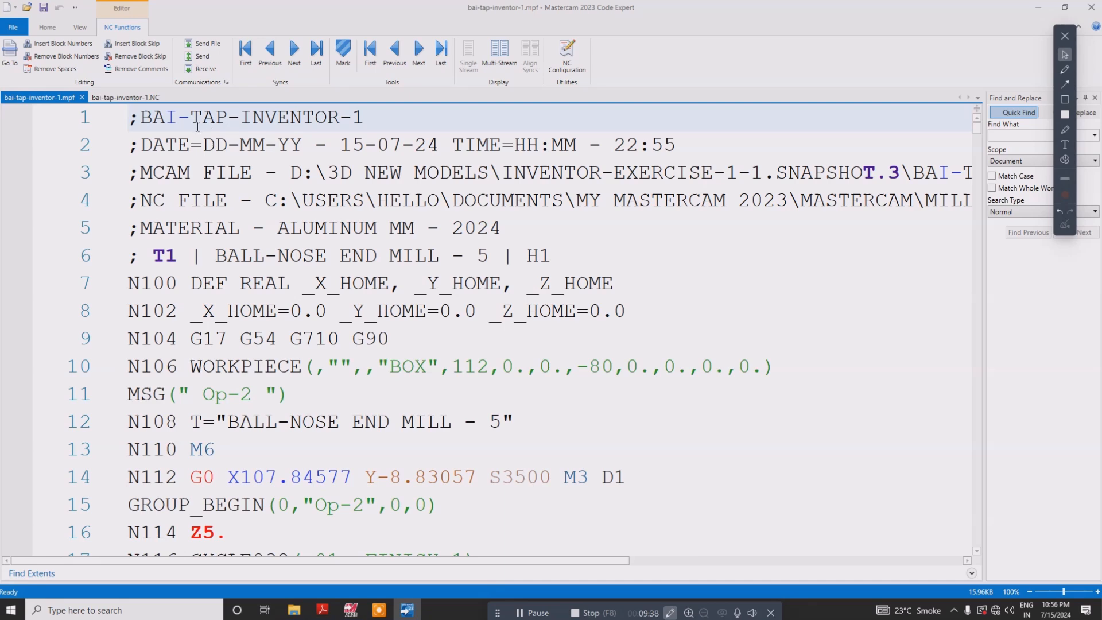
# - Read through the MPF program from its workpiece and tool call blocks into the X and Y cutting moves
pyautogui.scroll(-3, 311, 231)
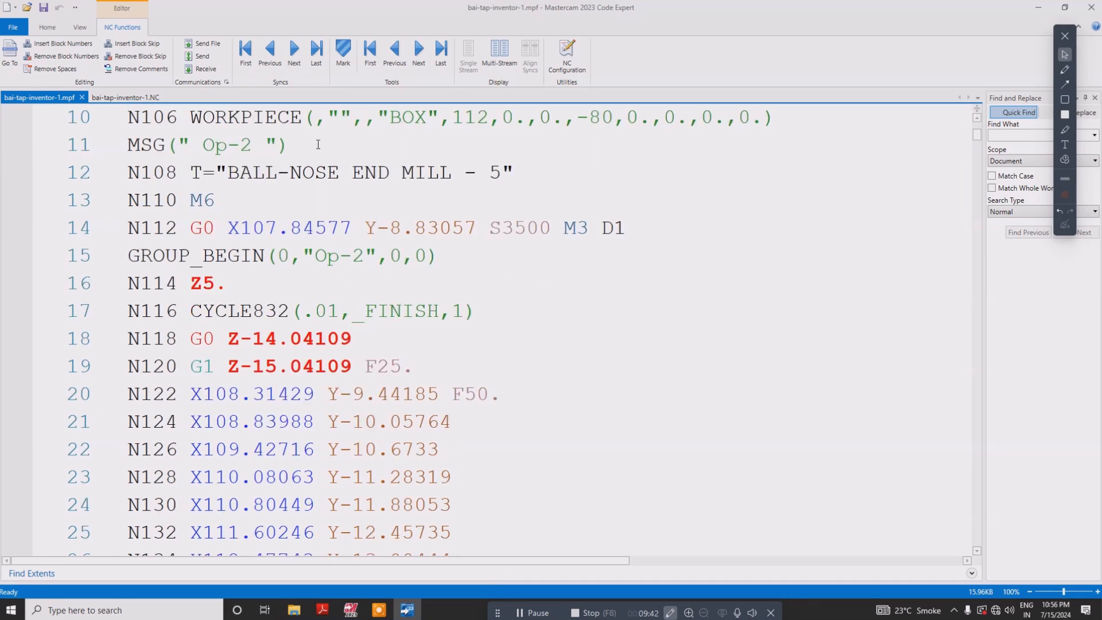
pyautogui.scroll(-1, 297, 322)
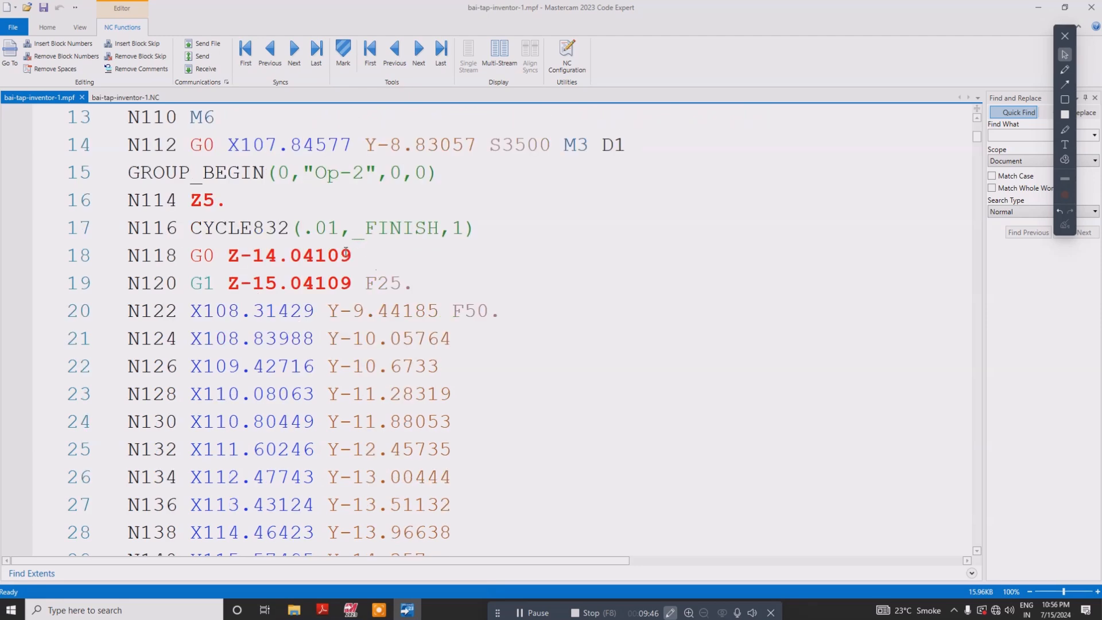
pyautogui.scroll(-18, 203, 256)
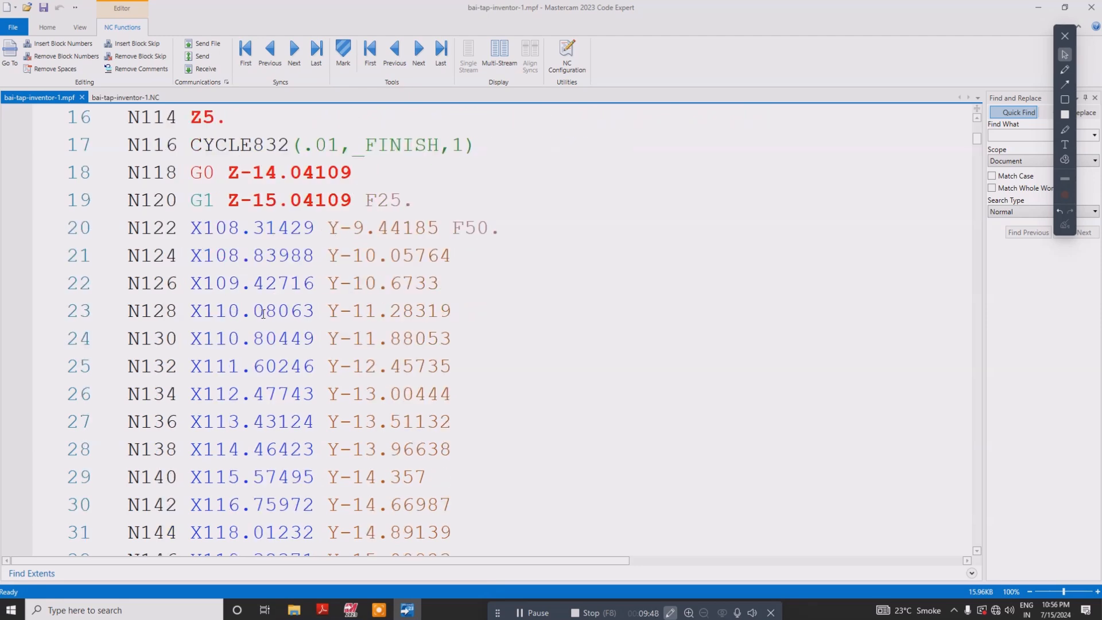
pyautogui.scroll(-11, 289, 330)
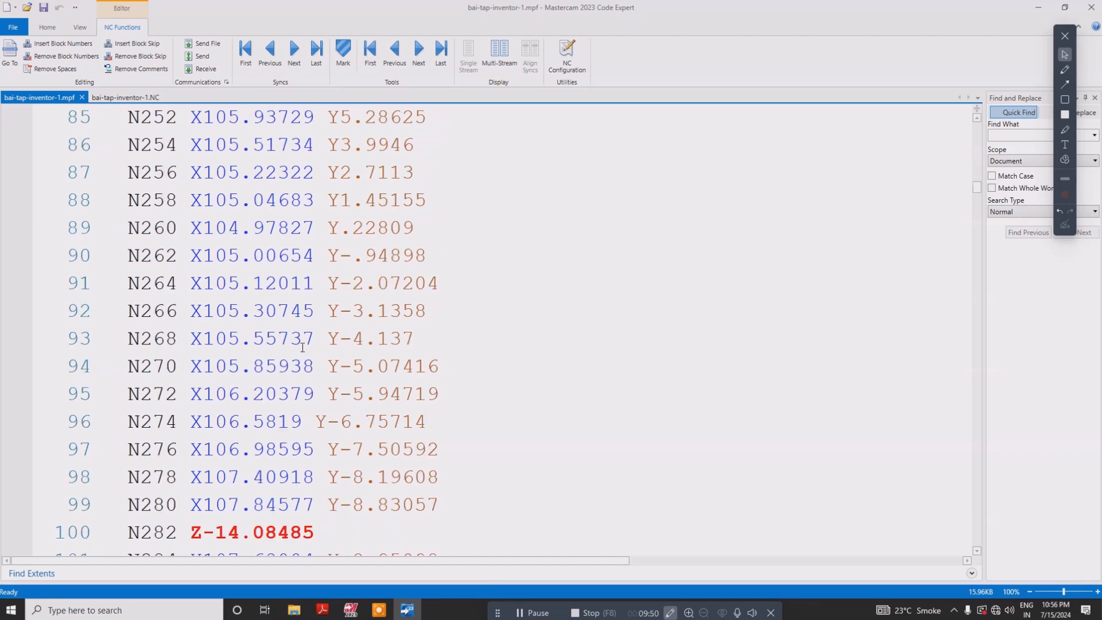
pyautogui.scroll(-11, 346, 343)
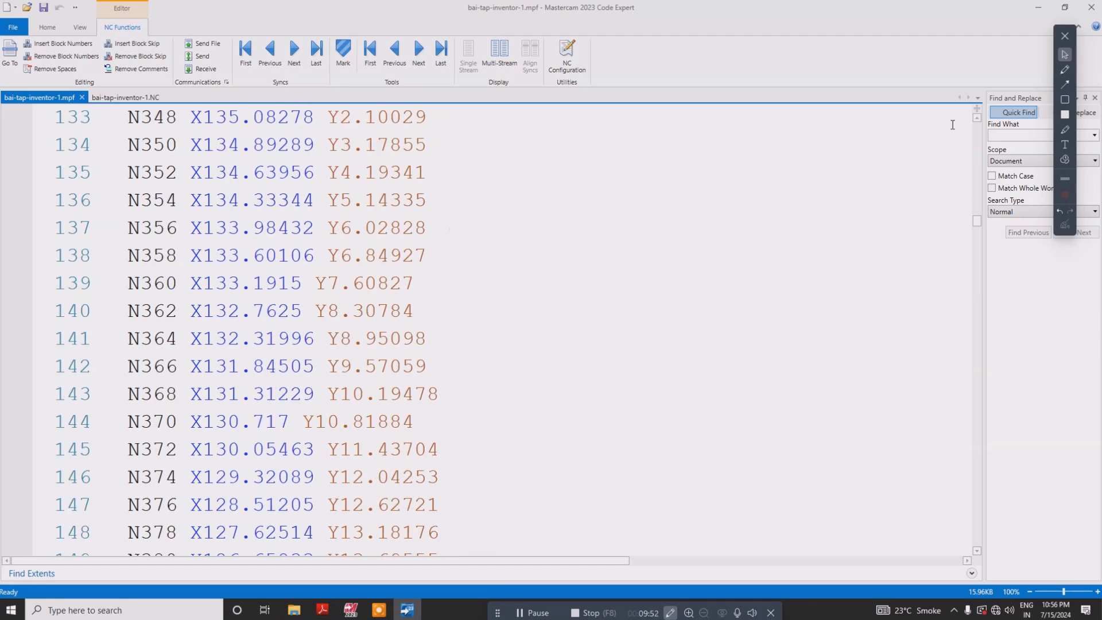
# - Examine the closing blocks of the MPF program line by line, from GROUP_END to M30
pyautogui.moveTo(974, 224); pyautogui.dragTo(946, 559)
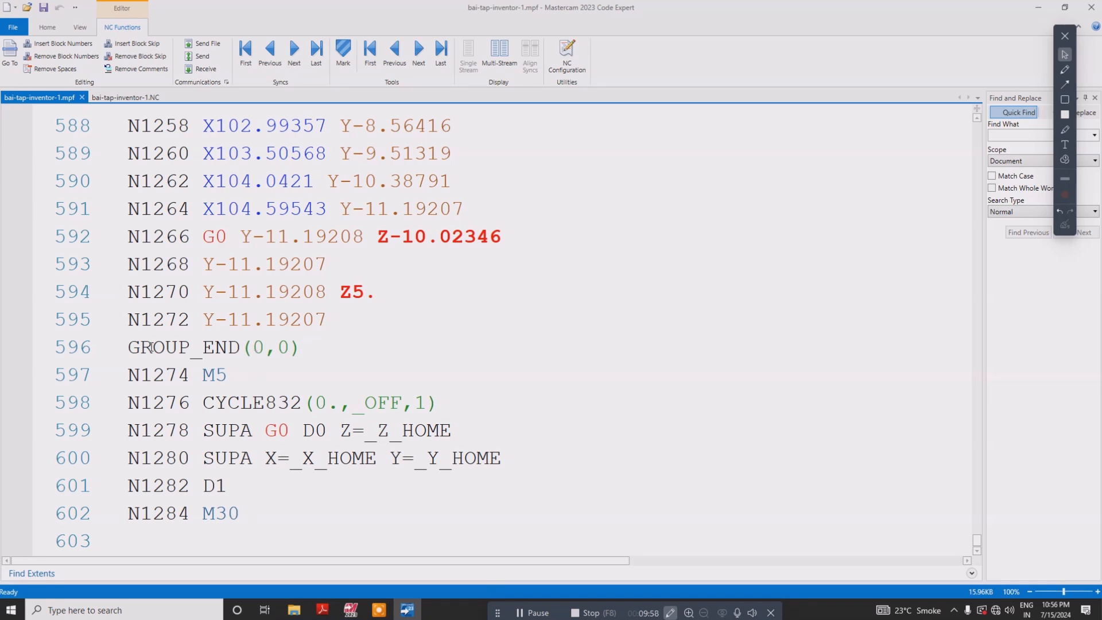
pyautogui.click(304, 345)
pyautogui.click(262, 370)
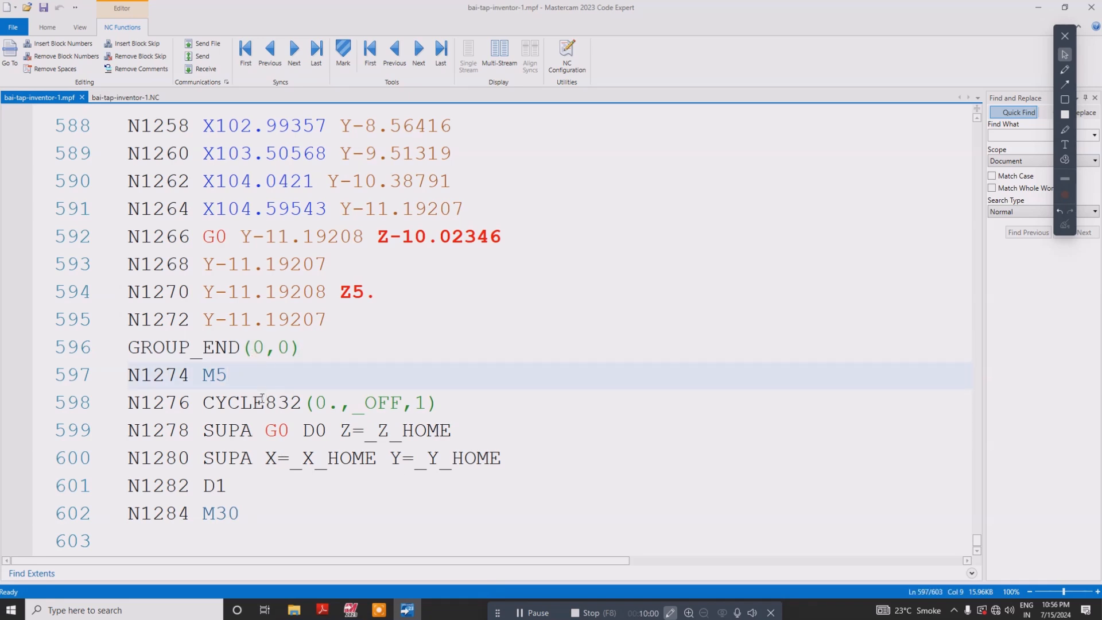
pyautogui.click(453, 402)
pyautogui.click(266, 431)
pyautogui.click(303, 484)
pyautogui.click(242, 514)
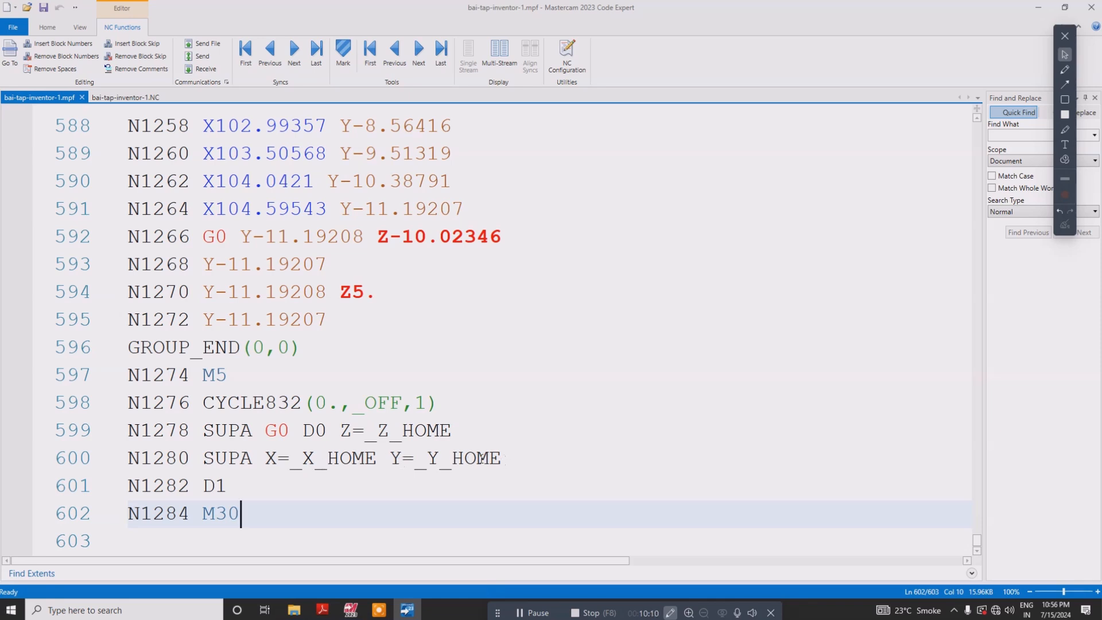
pyautogui.scroll(11, 560, 428)
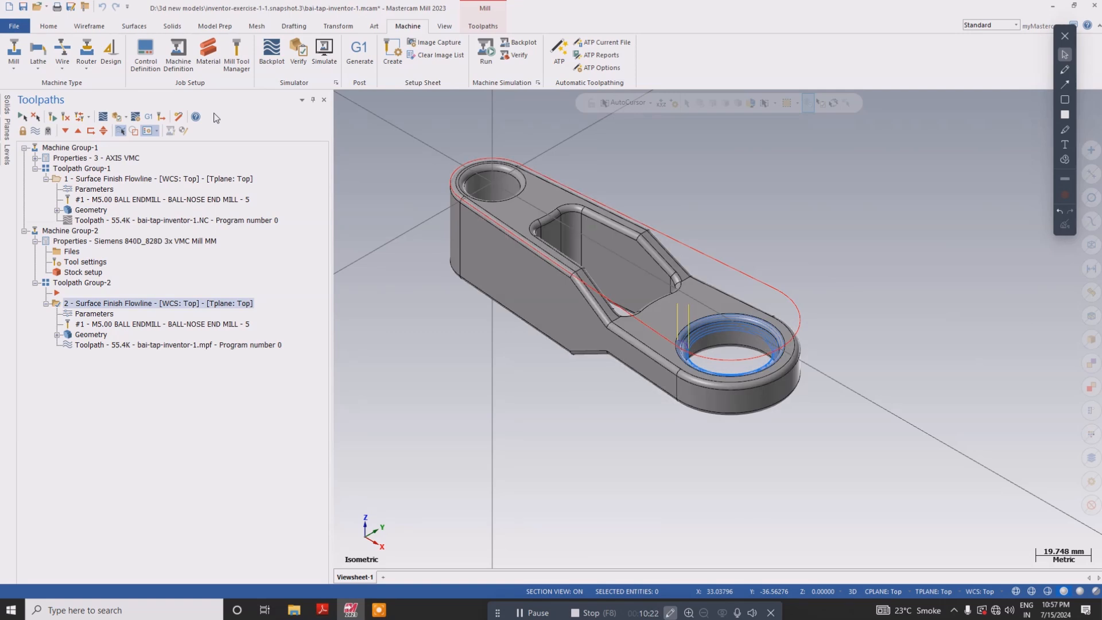
# - Switch to the Mastercam Post Processors document in Adobe Reader and read on to the Key Functions of a Post Processor section
pyautogui.moveTo(330, 602)
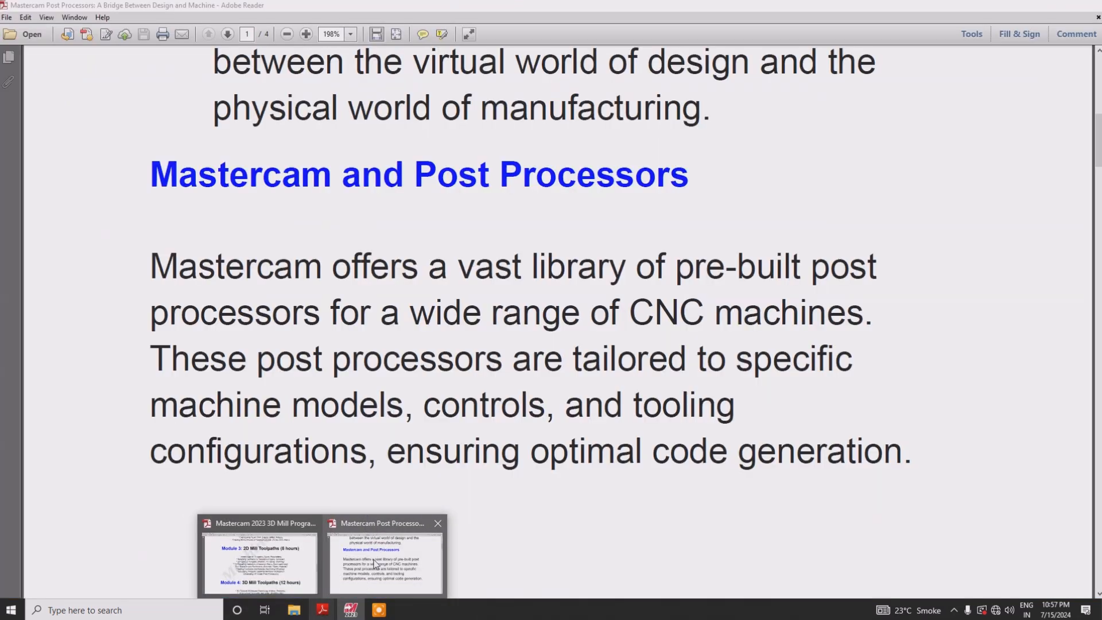
pyautogui.click(376, 564)
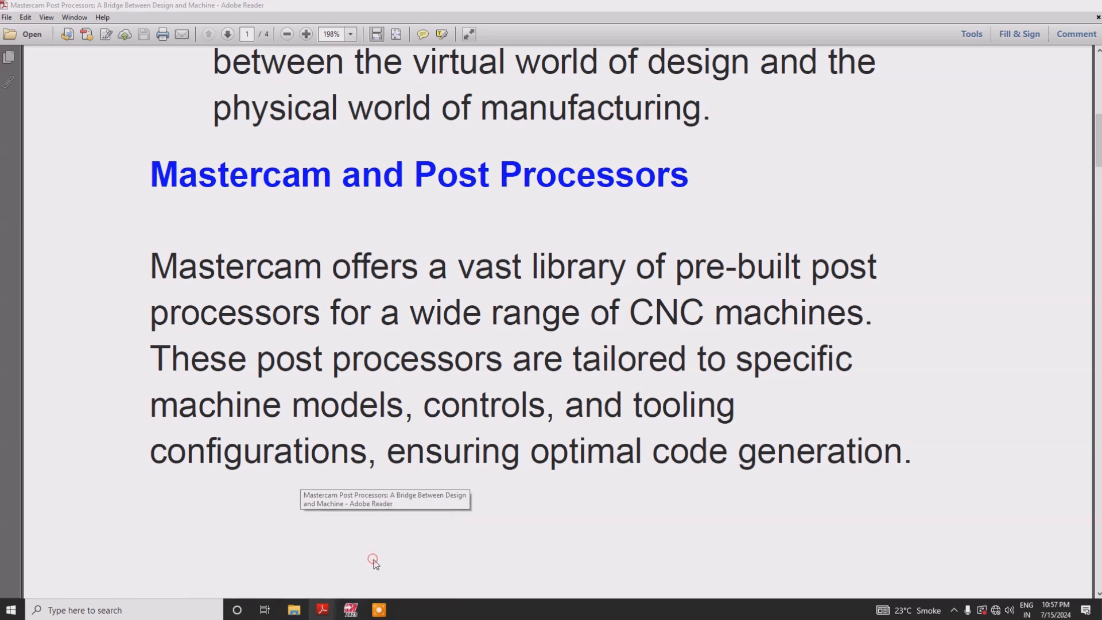
pyautogui.scroll(-3, 610, 353)
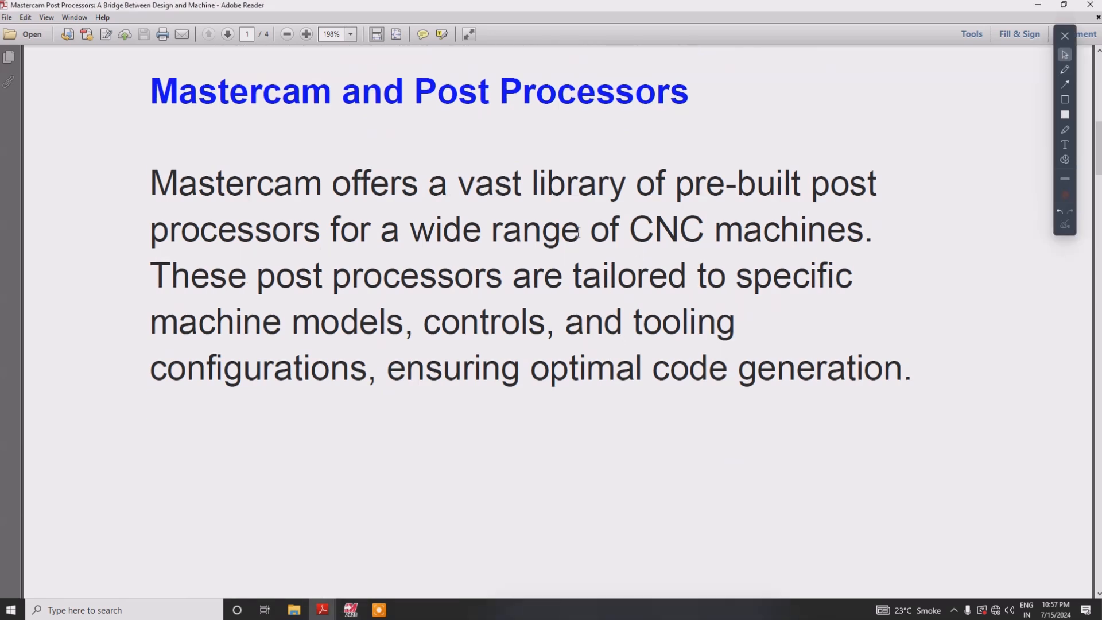
pyautogui.scroll(-5, 532, 426)
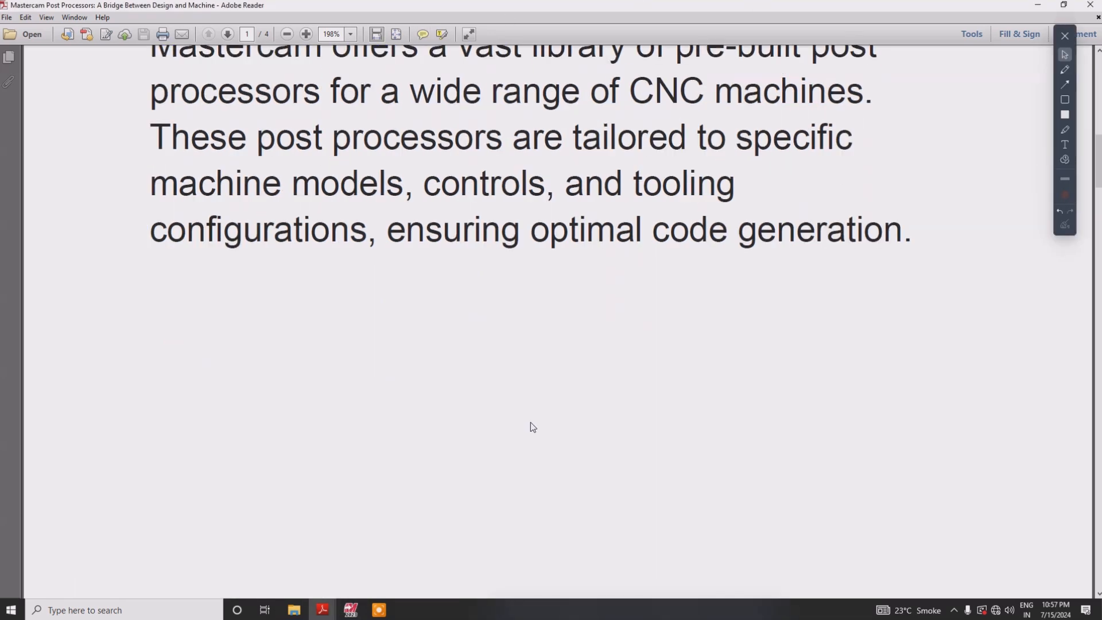
pyautogui.scroll(-15, 531, 422)
pyautogui.scroll(-9, 431, 410)
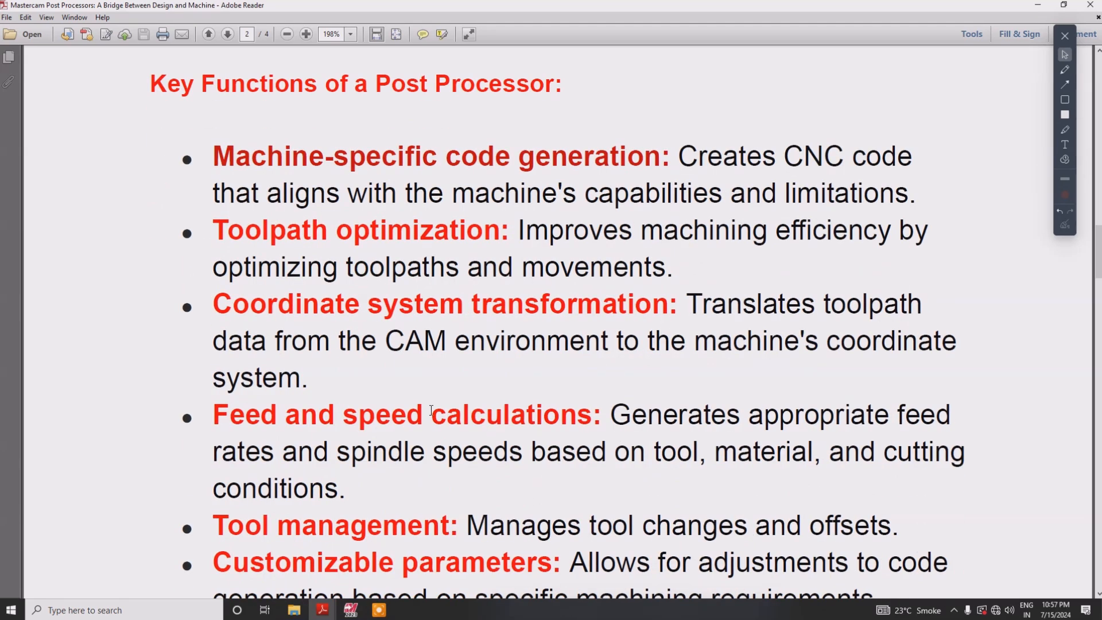